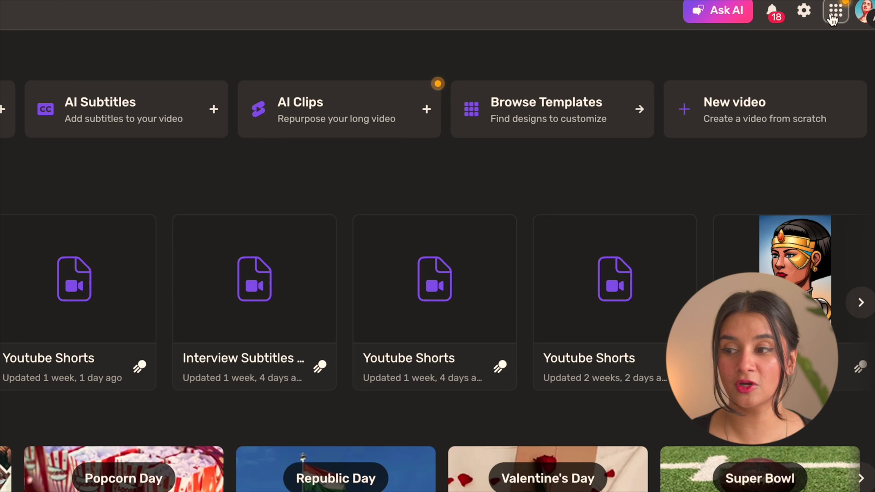
Open the My Apps menu from the top-right grid icon on the video dashboard
left_click(833, 19)
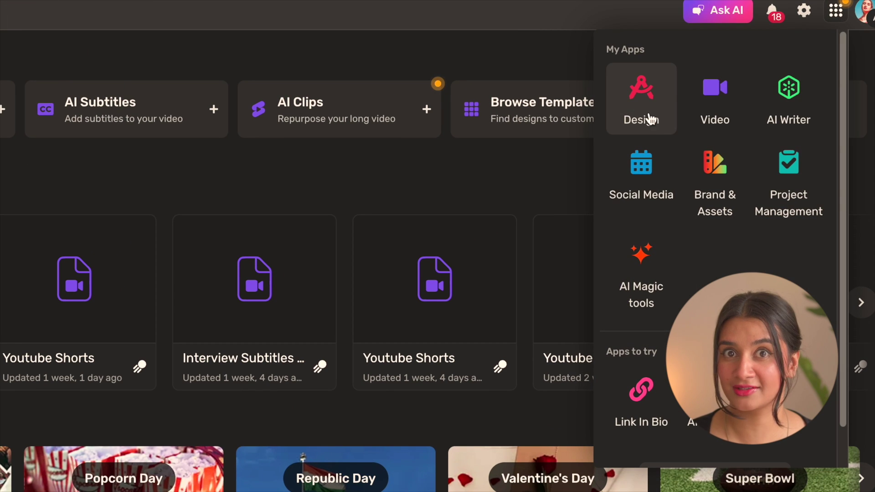
In the AI Writer chat, request Instagram channel ideas about scandalous historical facts
left_click(782, 96)
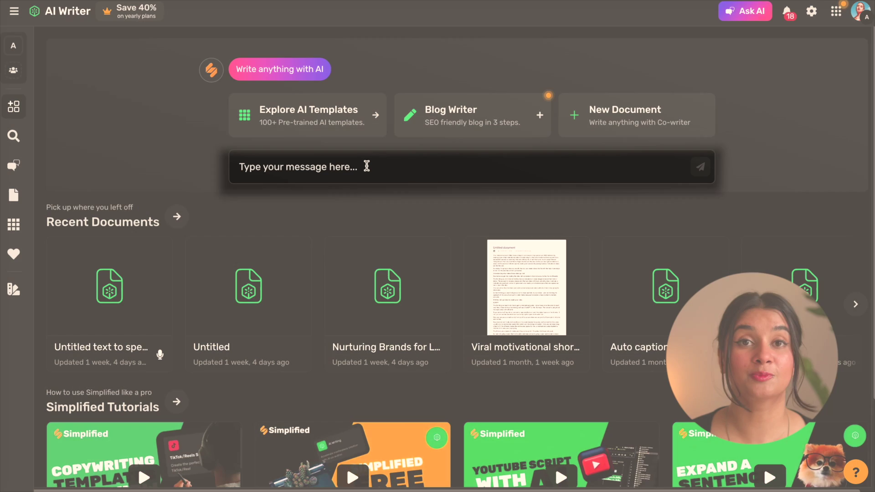
left_click(365, 166)
type("Give ")
type("me ideas for an instagram cha")
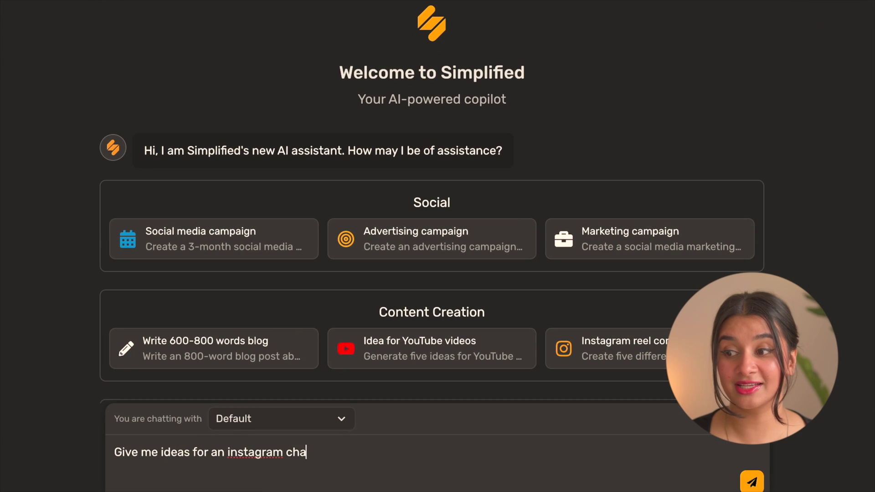
type("nnel about scandalous historical facts")
key("Return")
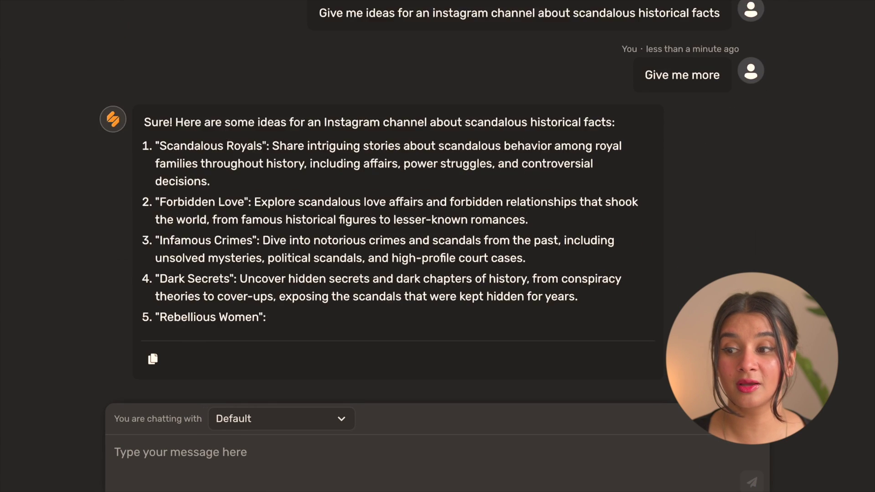
scroll(157, 74, "up", 10)
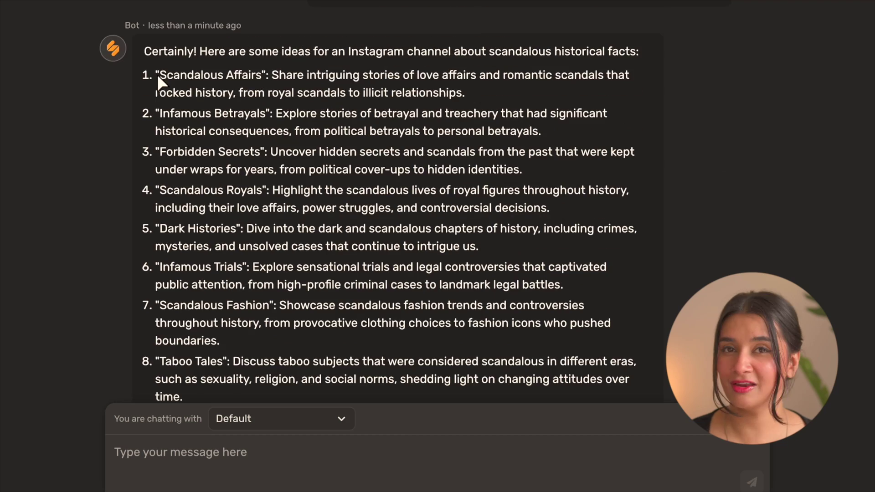
left_click_drag(157, 74, 465, 95)
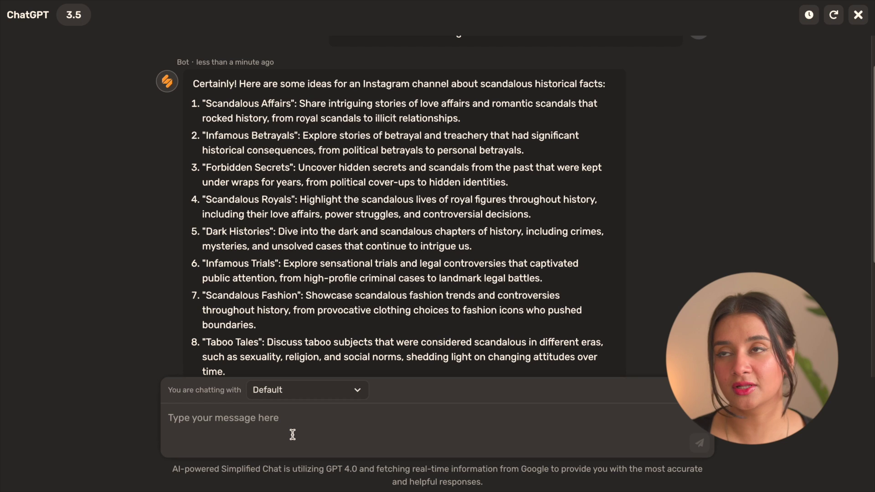
Ask the chat for a 40-second YouTube Short script on 3 infamous love affairs
type("Write")
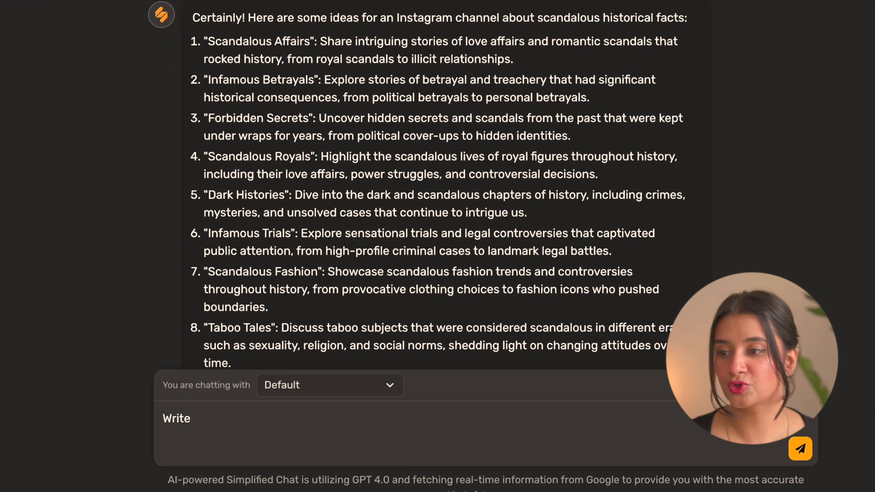
type(" a youtube short script for a 40 second video on the topic: 3 infamous lov")
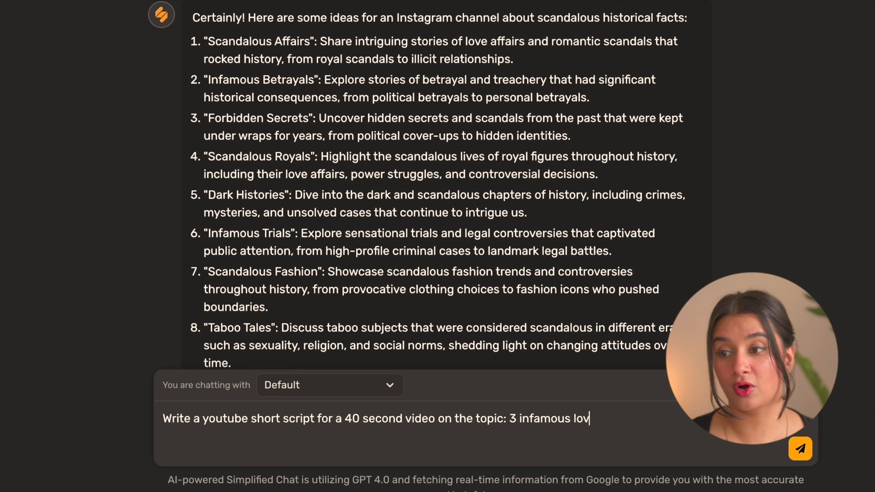
type("e affairs that shook the world. Keep the language dramatic and make the title the hook. Keep it crisp.\"")
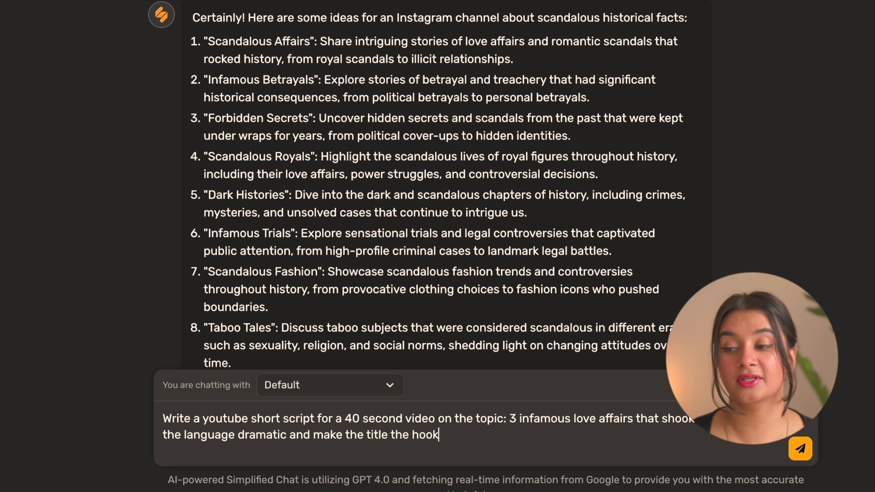
key("Return")
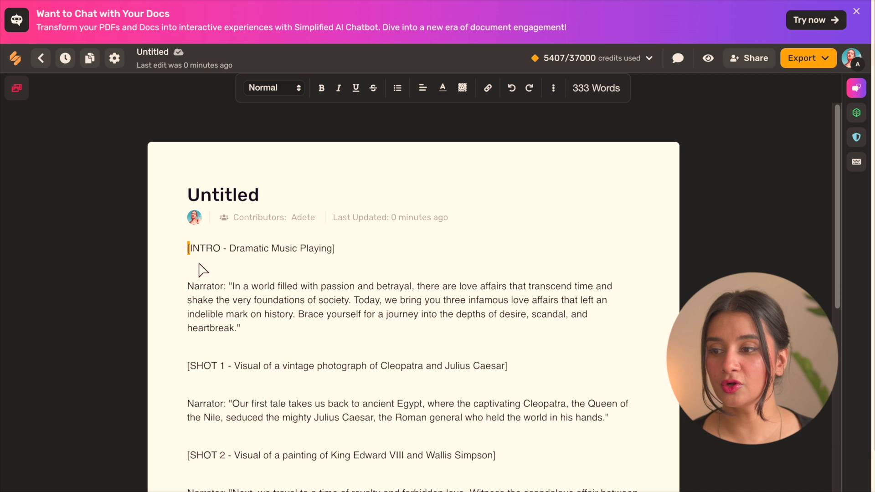
Replace the intro with '3 infamous love affairs that shook the world!' and open the first tale with 'One,'
left_click_drag(241, 328, 176, 249)
type("3 infamous love affairs that shook the world!")
triple_click(214, 285)
key("BackSpace")
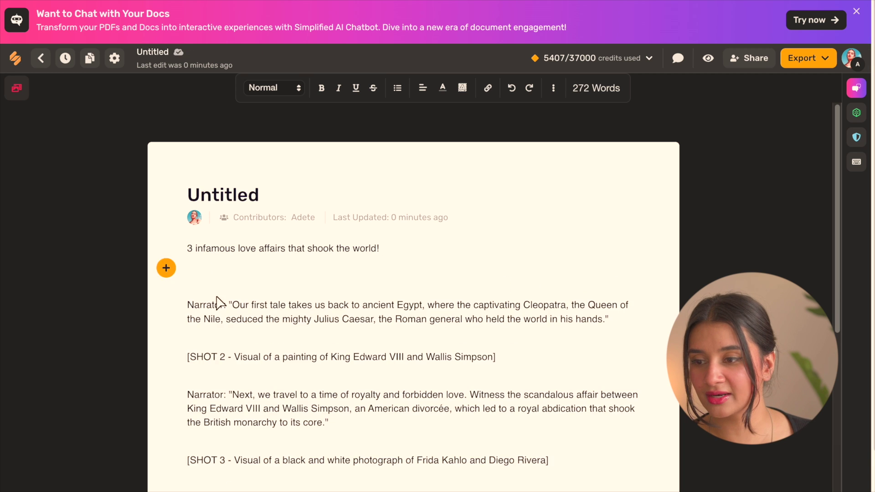
left_click_drag(187, 285, 522, 285)
type("One,")
left_click_drag(426, 286, 285, 300)
Delete the SHOT 2 line and reword the second tale to start with 'Next,'
triple_click(319, 337)
key("BackSpace")
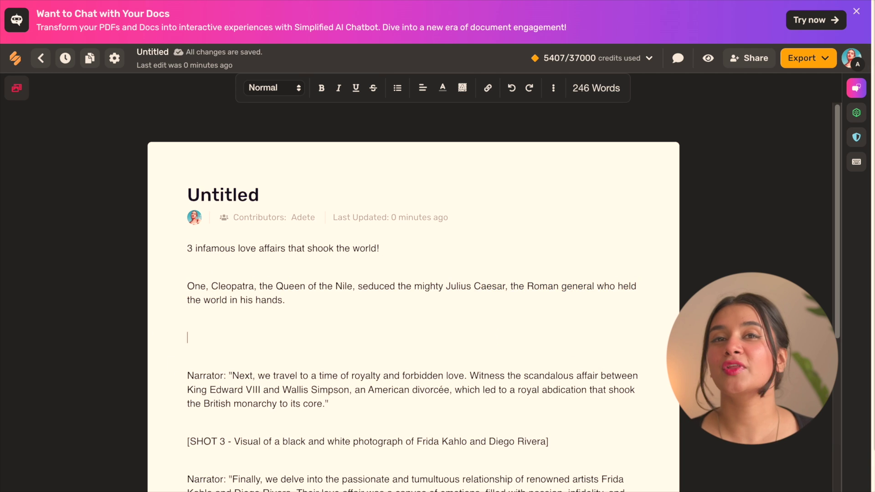
left_click_drag(187, 337, 450, 376)
type("Next,")
key("ctrl+shift+Right")
type("was")
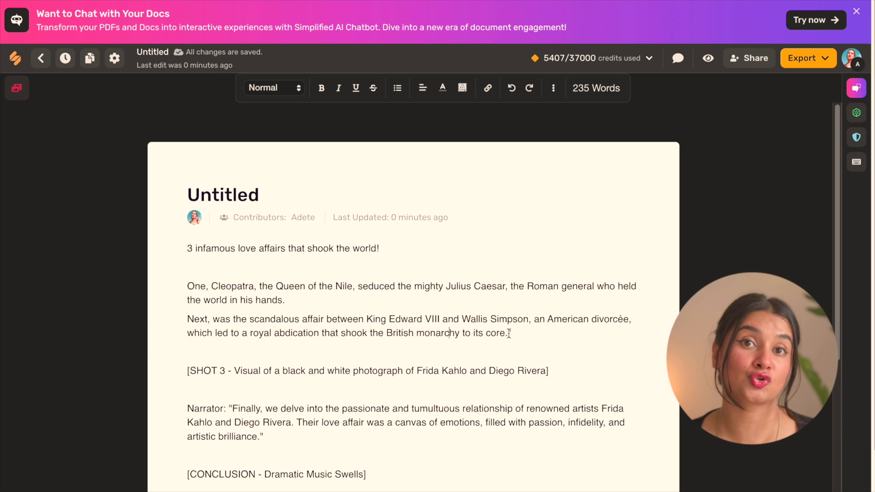
Reword the third tale to 'Finally, there was the' and delete the outro lines
left_click_drag(187, 352, 260, 409)
type("Finally,")
key("ctrl+shift+Right")
key("ctrl+shift+Right")
key("ctrl+shift+Right")
key("ctrl+shift+Right")
type("there was the")
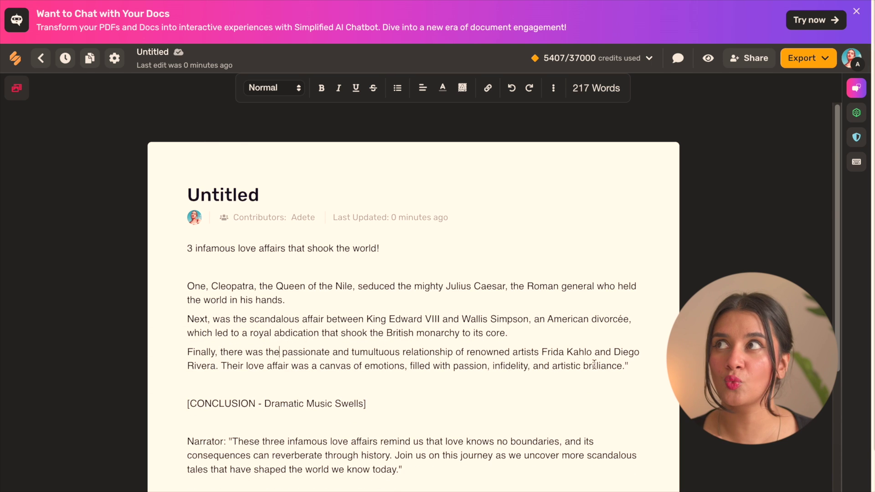
scroll(267, 421, "down", 4)
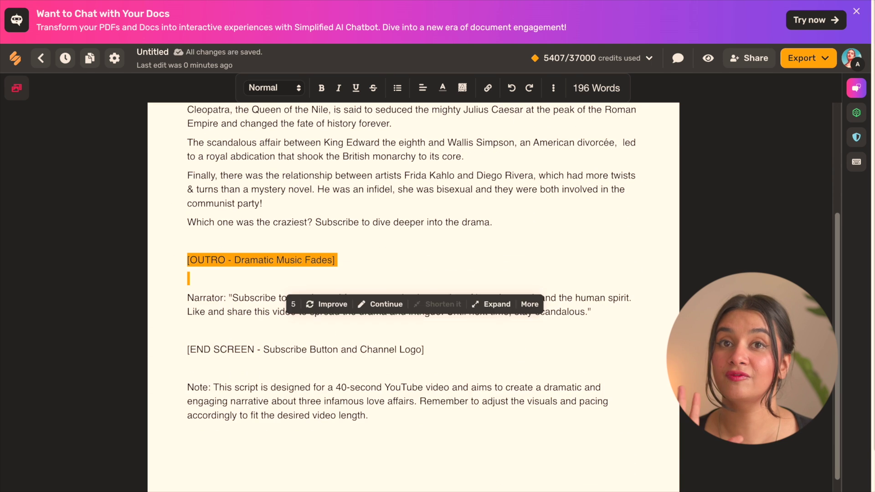
key("ctrl+shift+End")
key("BackSpace")
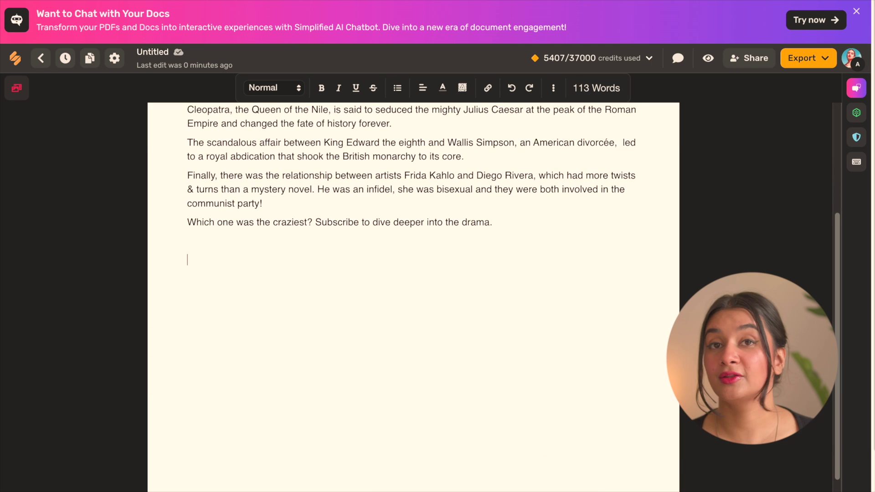
scroll(216, 335, "up", 3)
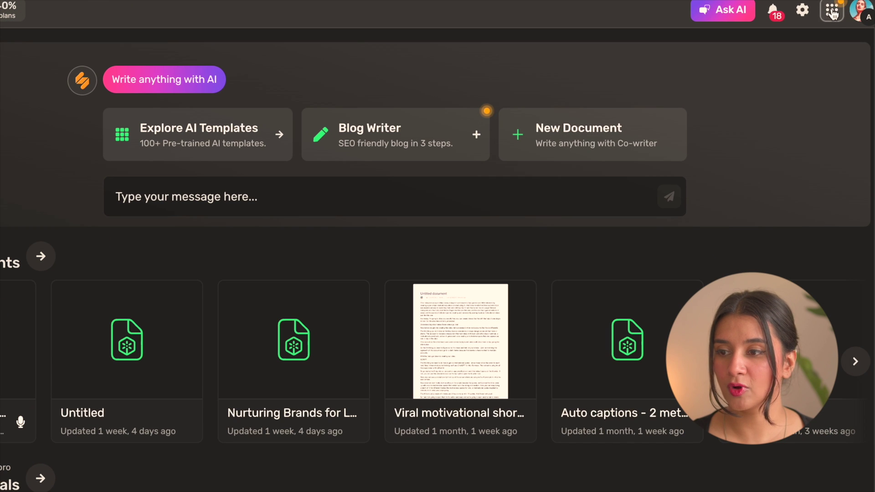
Create a new blank Youtube Shorts 1080 × 1920 project from the Video app
left_click(830, 18)
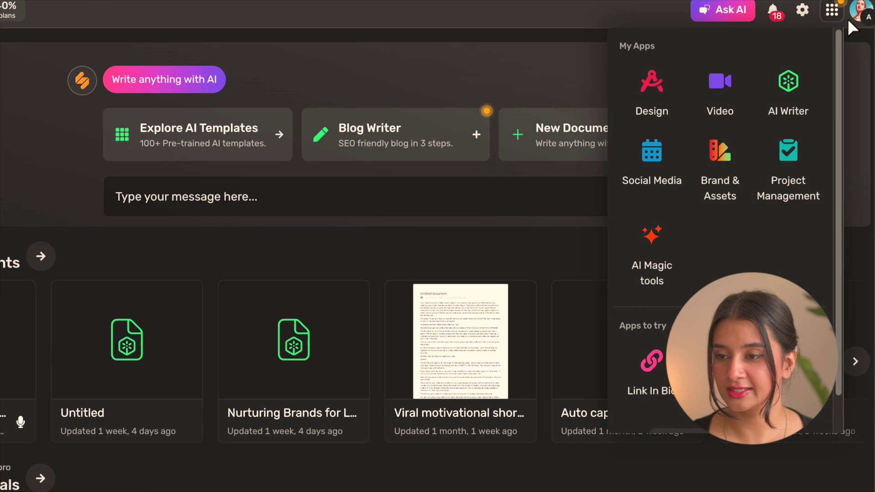
left_click(720, 91)
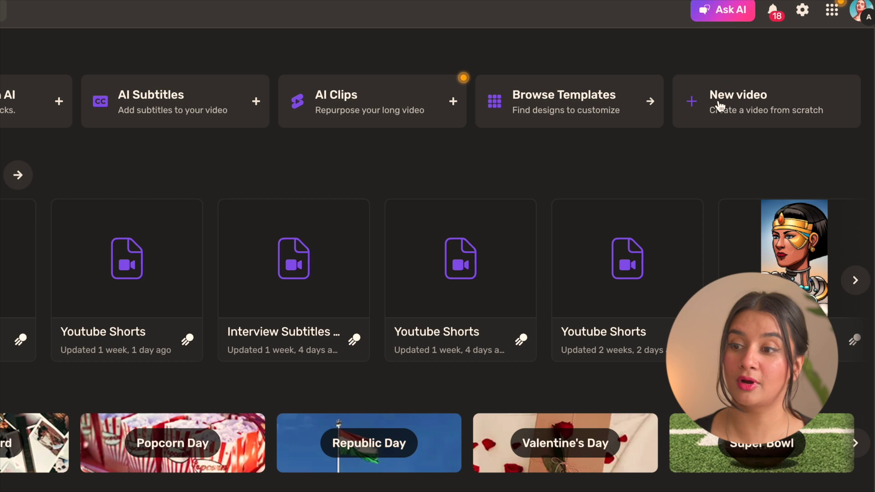
left_click(720, 107)
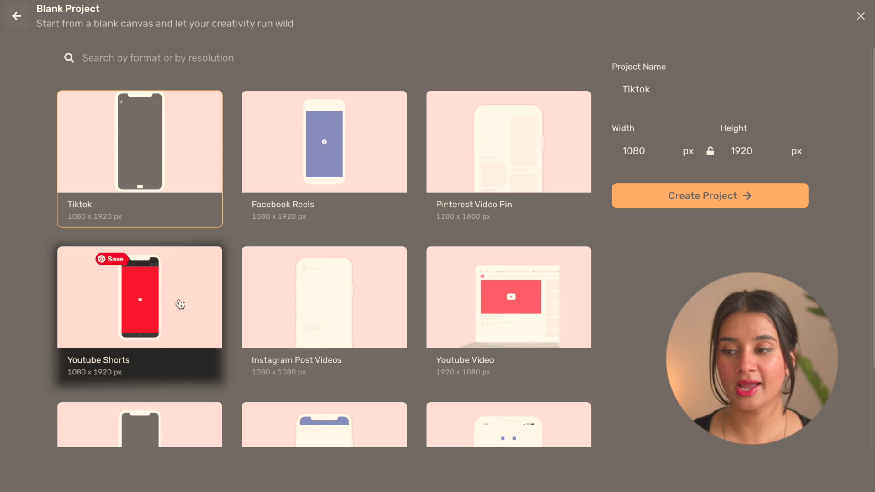
left_click(179, 299)
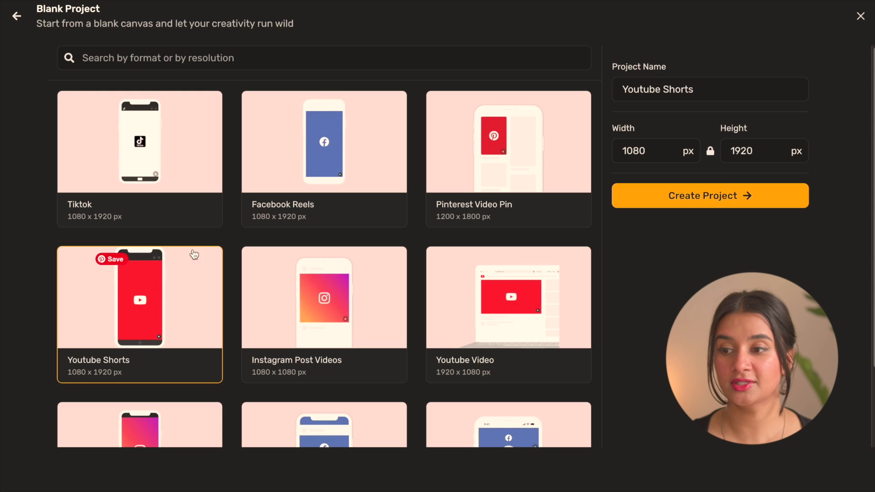
left_click(729, 202)
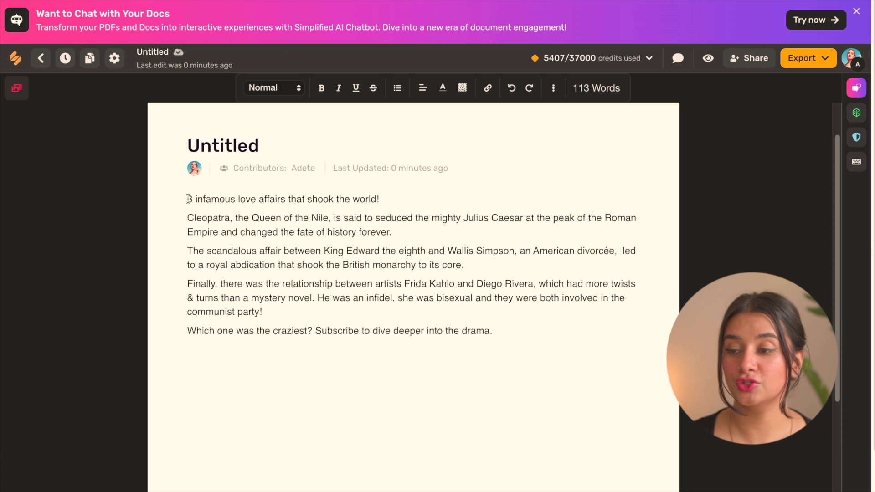
Copy the whole script, then open Media > Audio > Text-to-speech in the editor
left_click_drag(188, 198, 496, 329)
key("ctrl+c")
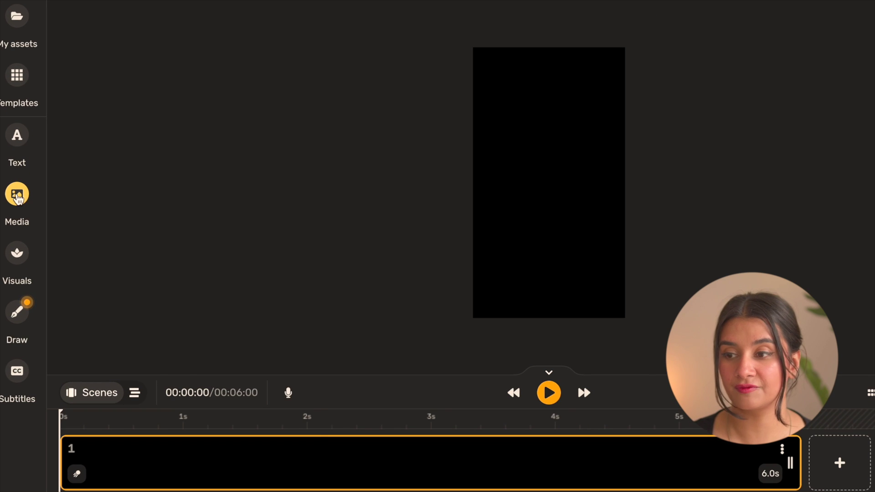
left_click(17, 196)
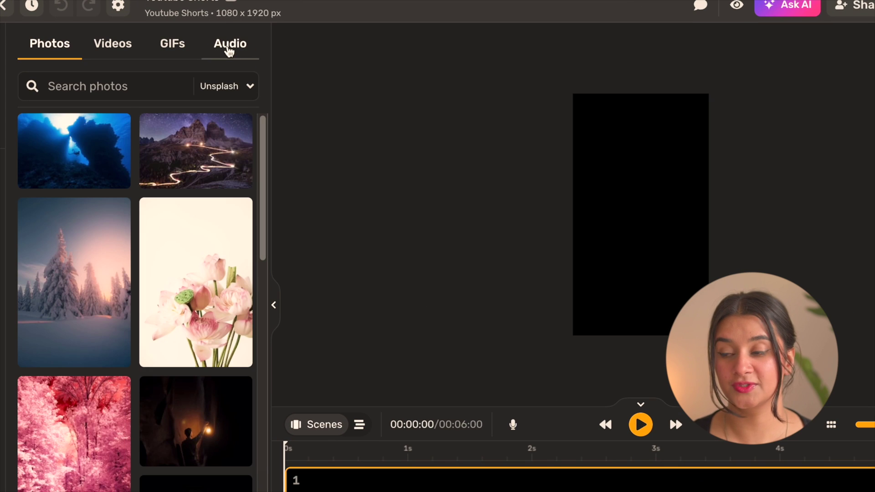
left_click(229, 52)
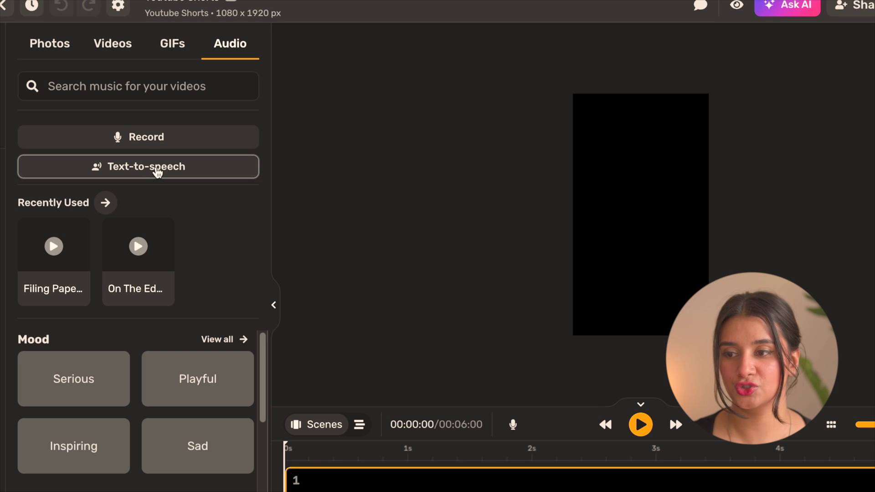
left_click(157, 172)
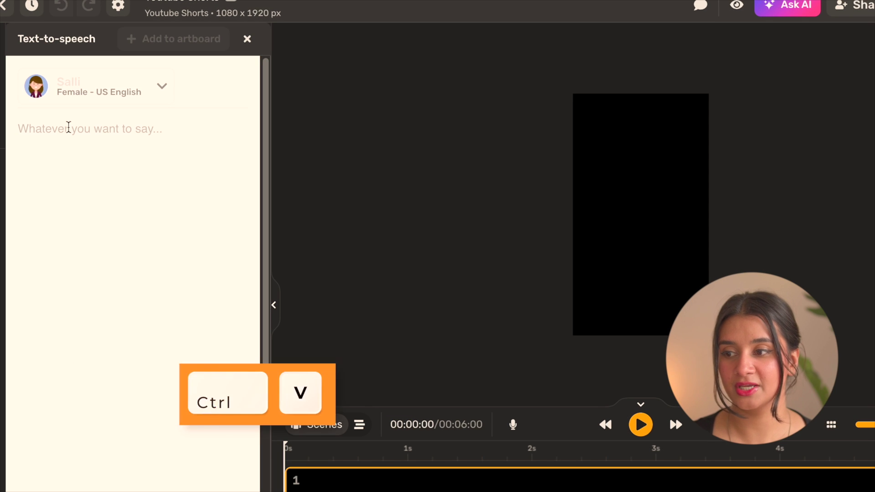
Paste the script as voiceover text and set the voice language to US English
key("ctrl+v")
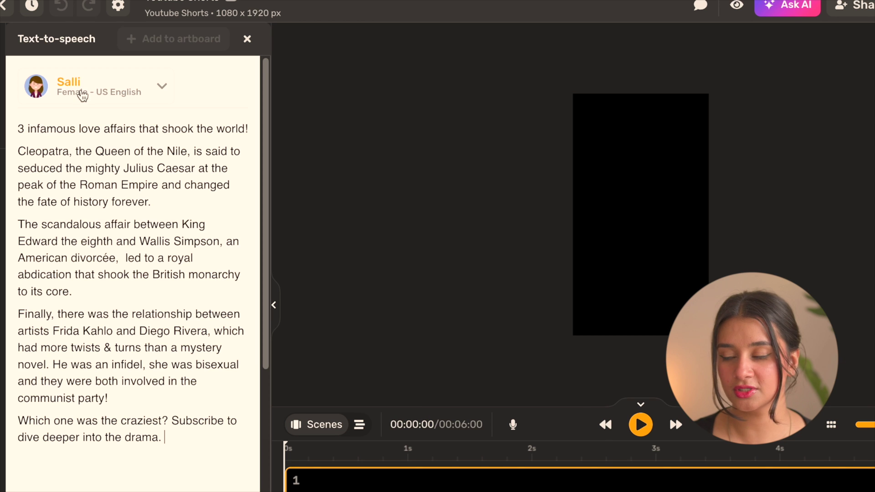
left_click(55, 94)
scroll(76, 269, "down", 2)
left_click(71, 292)
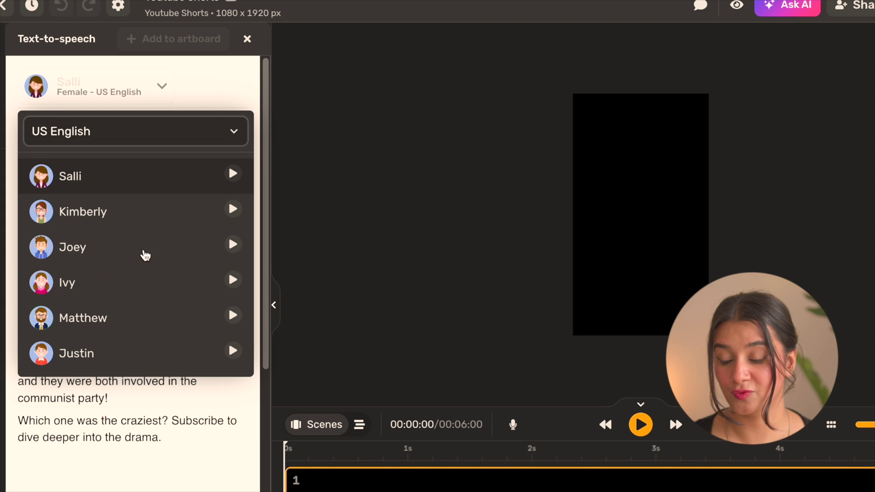
Pick the Matthew voice, preview the narration, and add it to the artboard
left_click(233, 245)
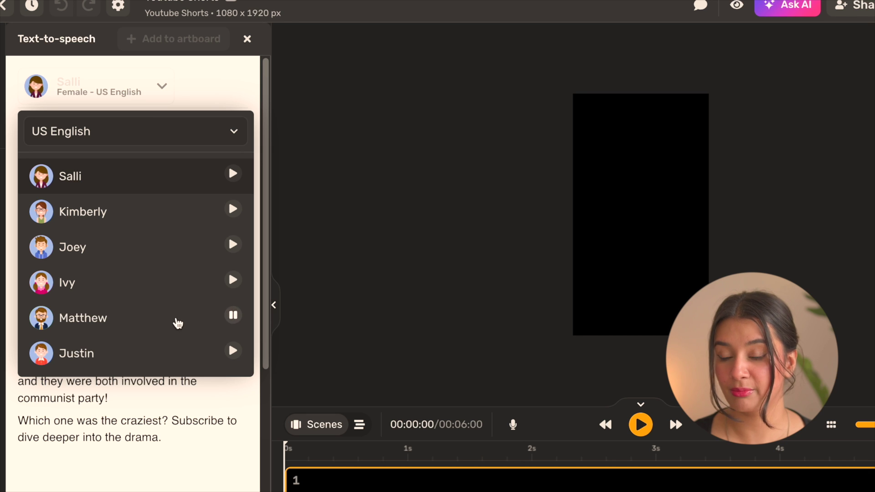
left_click(177, 322)
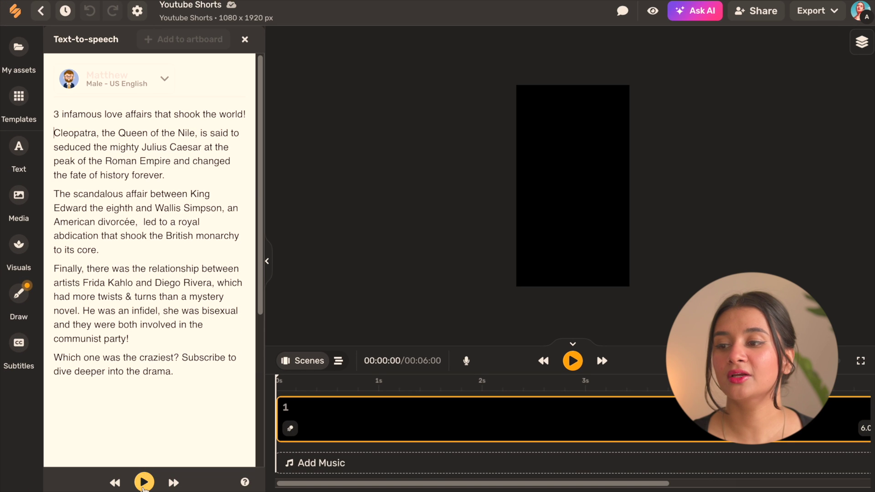
left_click(144, 482)
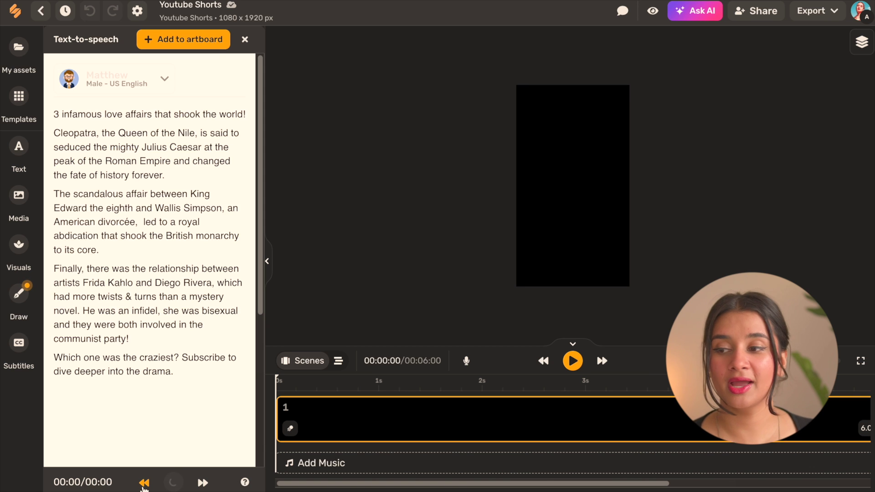
left_click(144, 483)
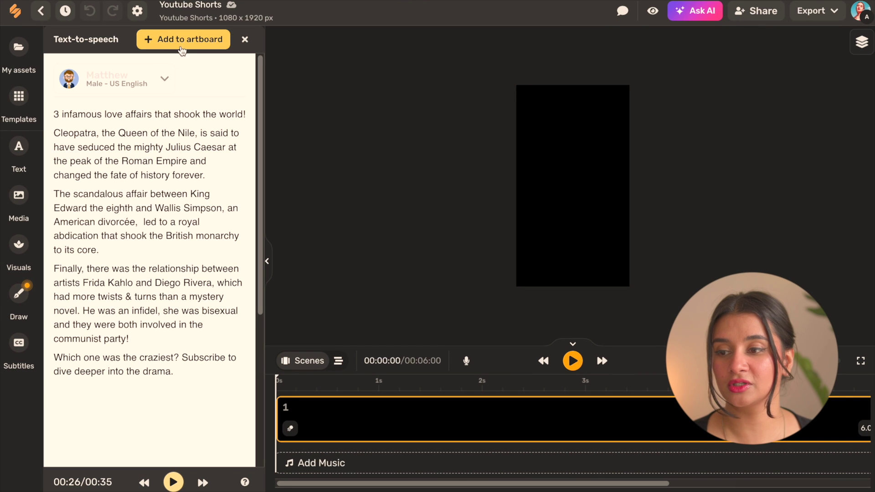
left_click(182, 45)
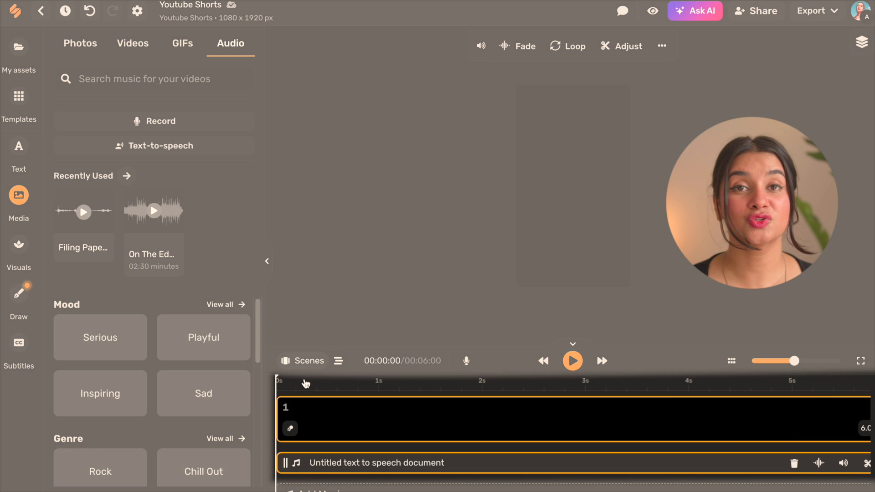
scroll(407, 422, "right", 5)
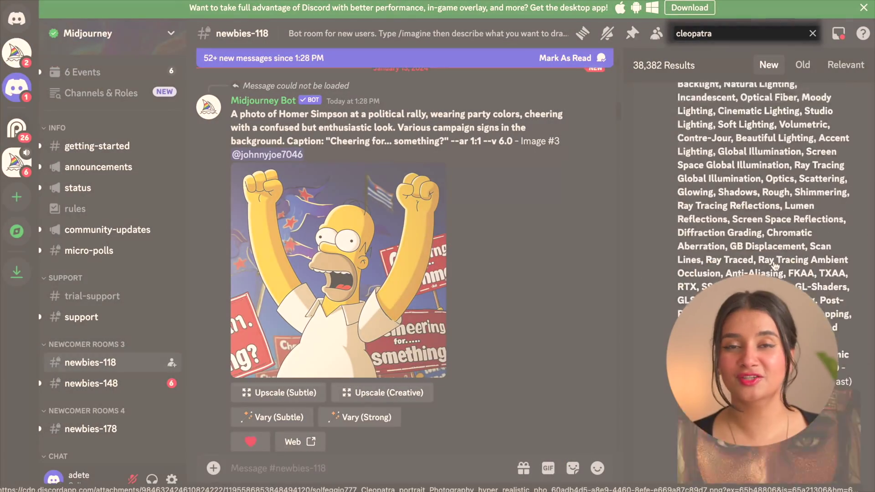
scroll(775, 266, "up", 10)
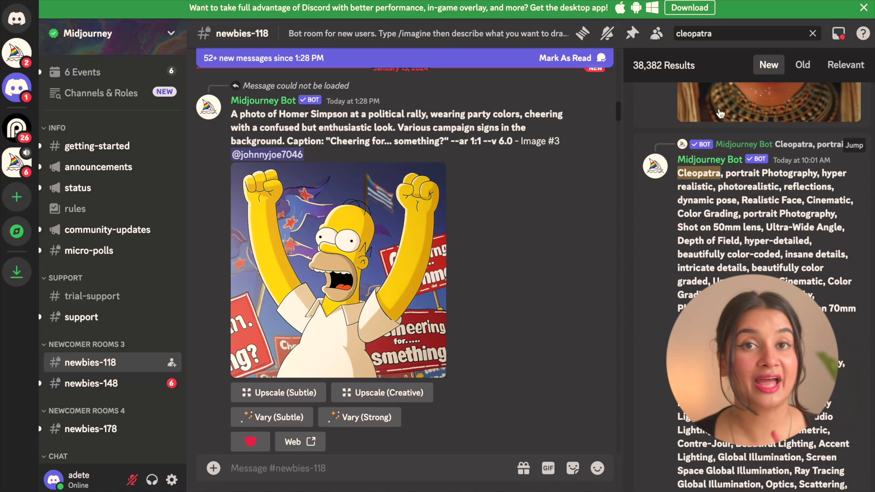
Narrow the Discord image search to 'cleopatra full' and scroll through the results
left_click(721, 32)
type("full")
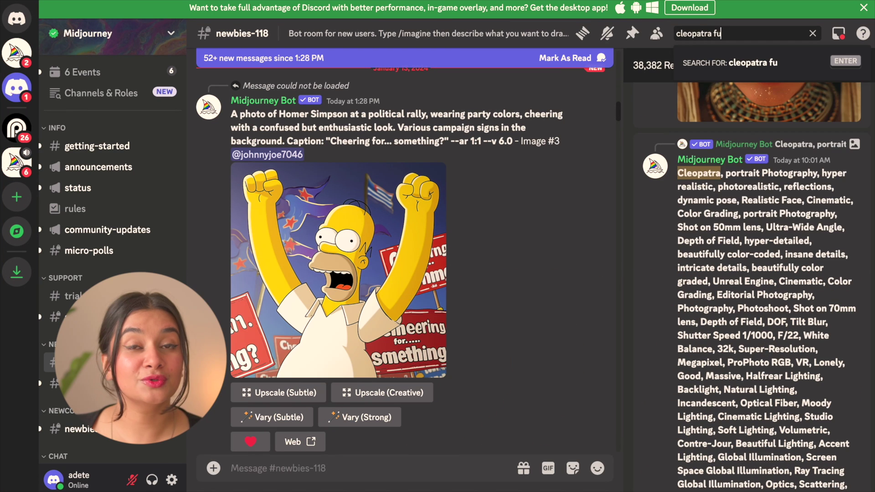
key("Return")
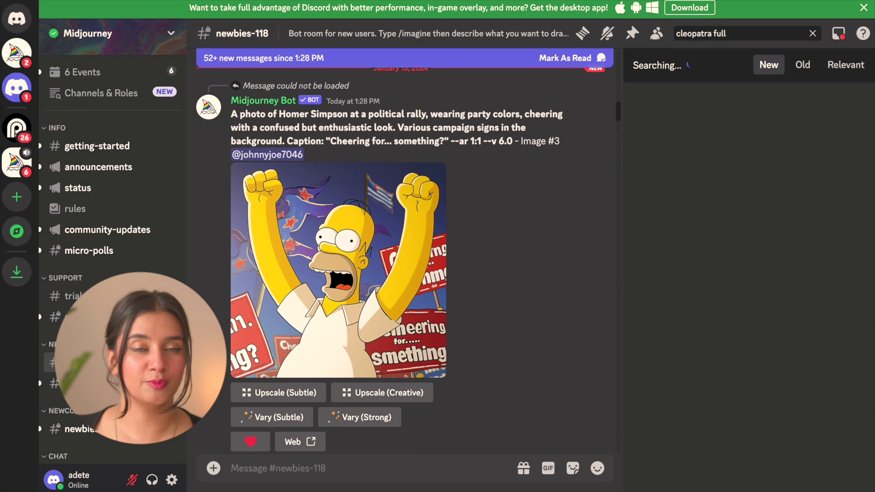
scroll(775, 303, "down", 10)
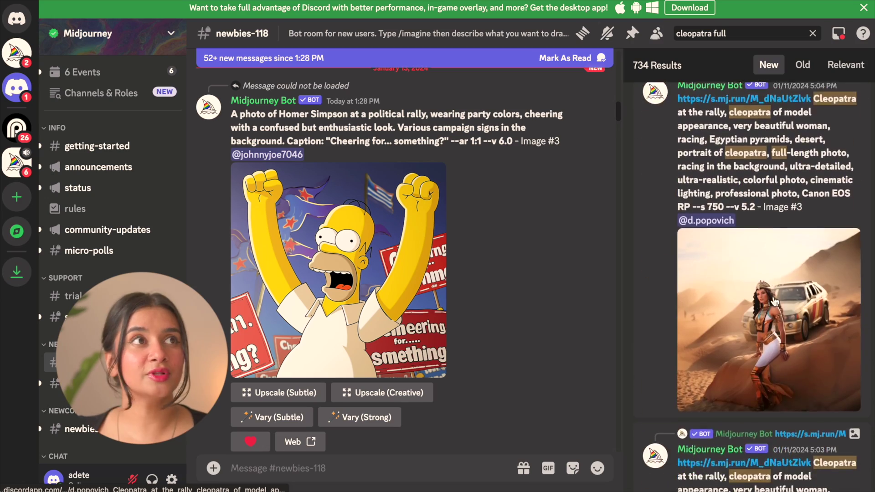
scroll(775, 303, "down", 15)
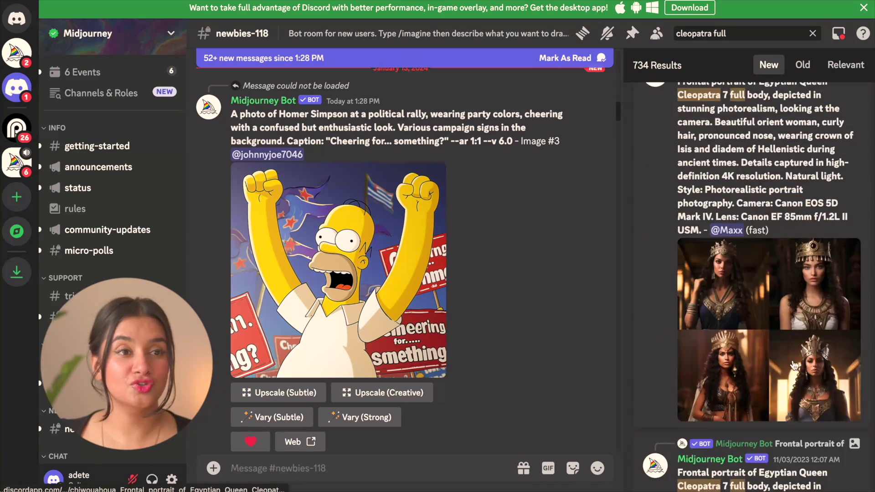
Enlarge the Cleopatra portrait grid and the Image #4 portraits to inspect them
left_click(794, 365)
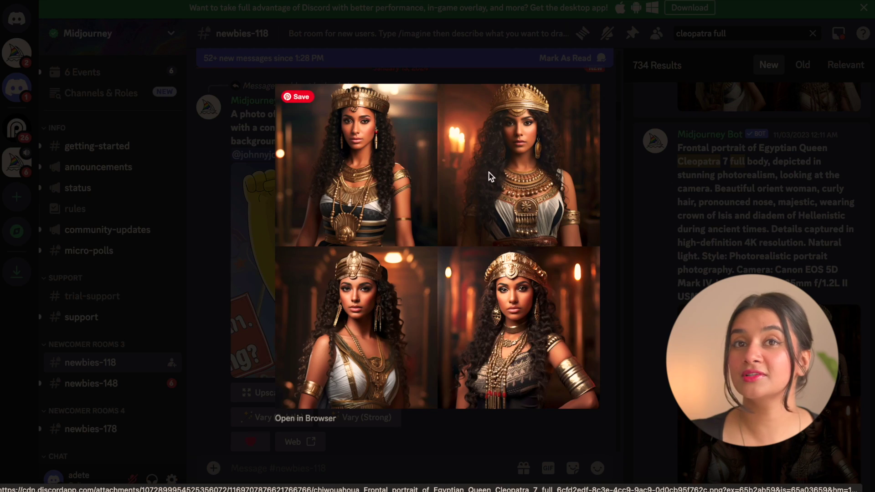
left_click(626, 216)
scroll(770, 228, "down", 4)
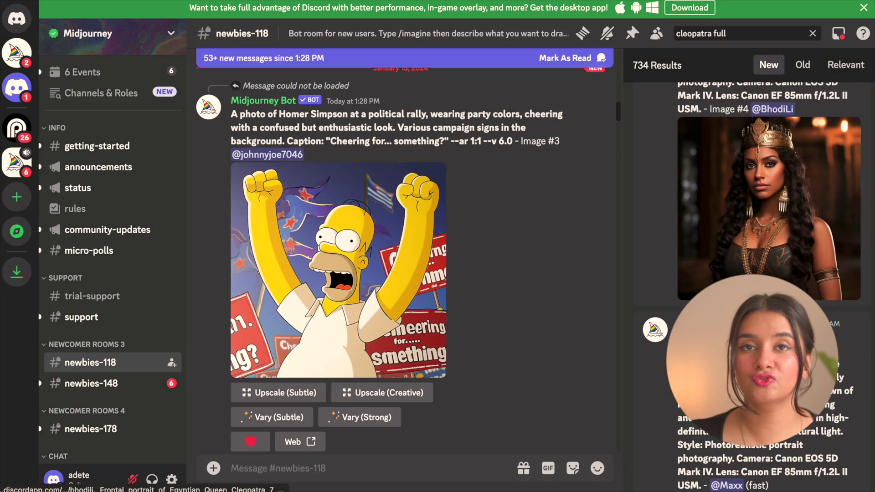
left_click(769, 191)
left_click(629, 228)
scroll(747, 205, "down", 3)
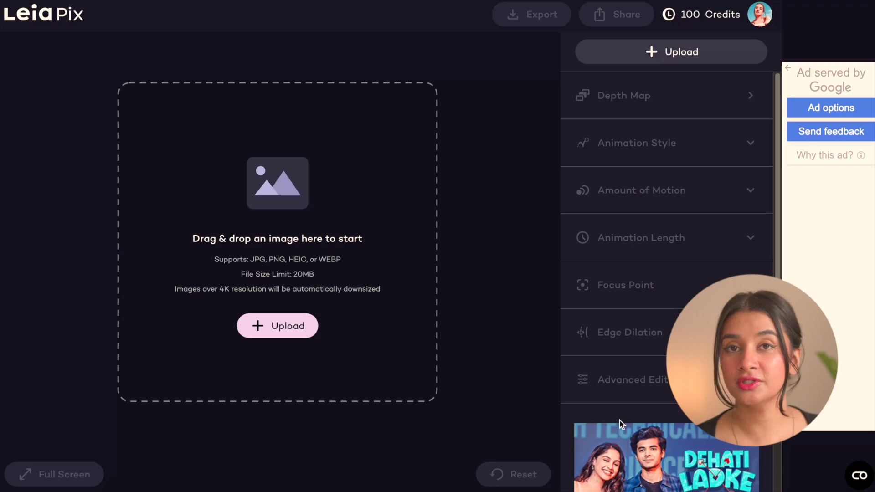
Upload the Cleopatra portrait from New Folder With Items into LeiaPix
left_click(277, 326)
double_click(303, 105)
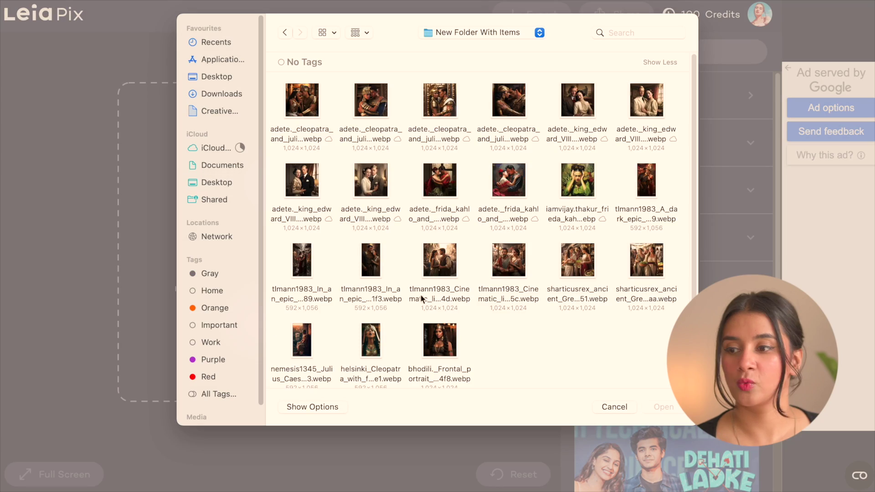
double_click(430, 344)
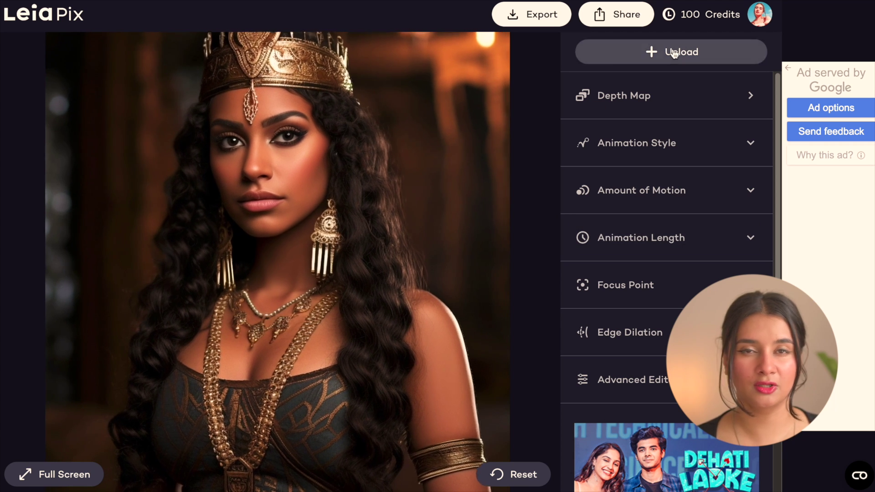
Export the Cleopatra animation as MP4 (up to 720p)
left_click(532, 15)
left_click(487, 270)
left_click(488, 270)
scroll(486, 269, "down", 5)
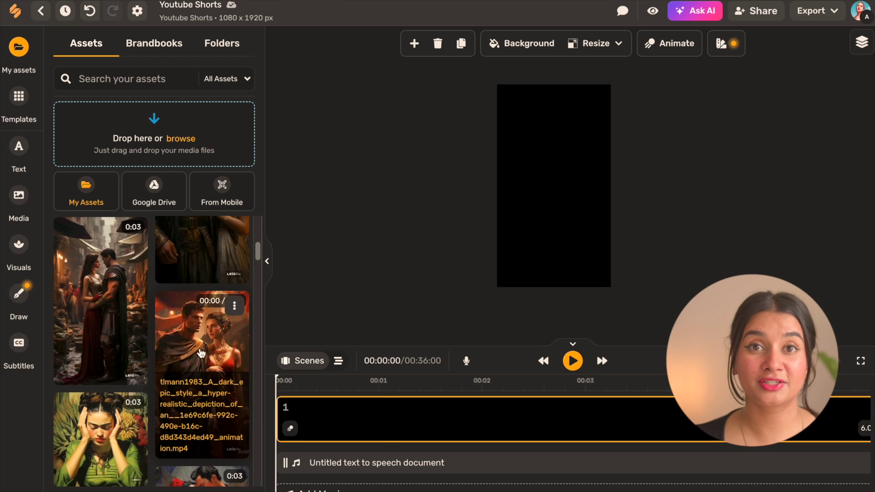
Add the animated couple clip as a scene and stretch it to fill the frame
left_click_drag(200, 353, 549, 162)
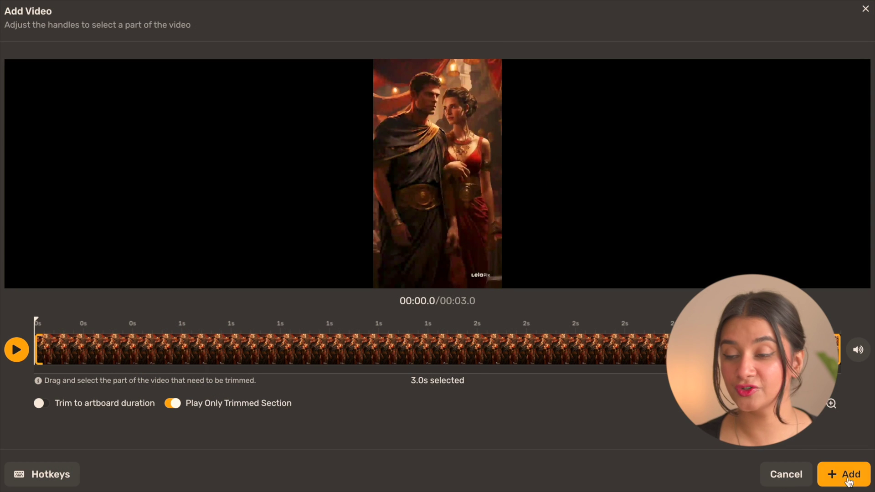
left_click(847, 467)
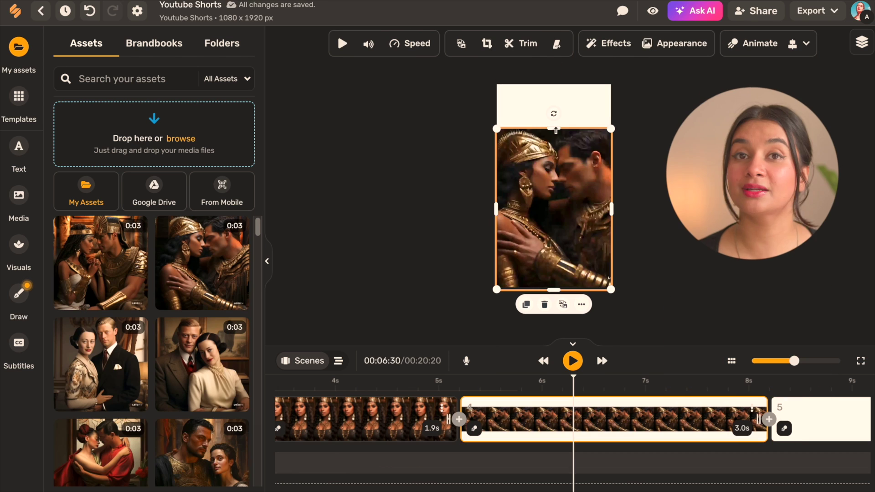
left_click_drag(555, 130, 555, 83)
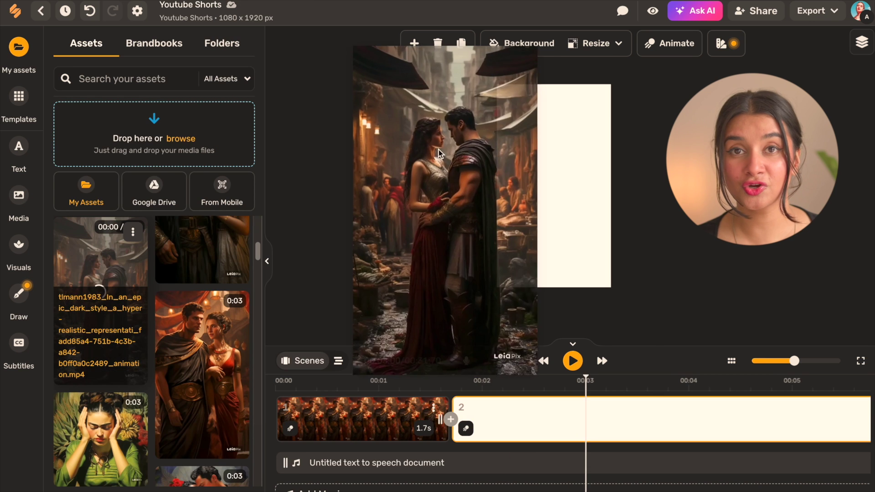
Add another animated clip as the next scene and review the timeline
left_click_drag(439, 150, 564, 176)
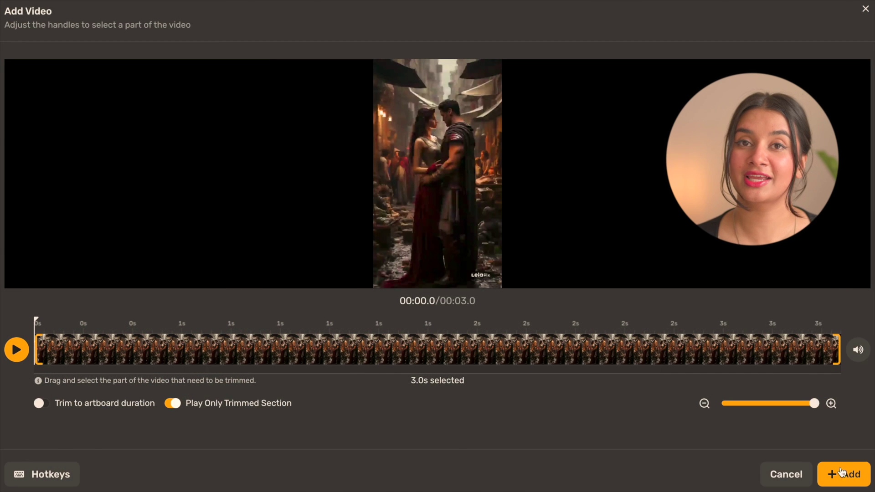
left_click(842, 473)
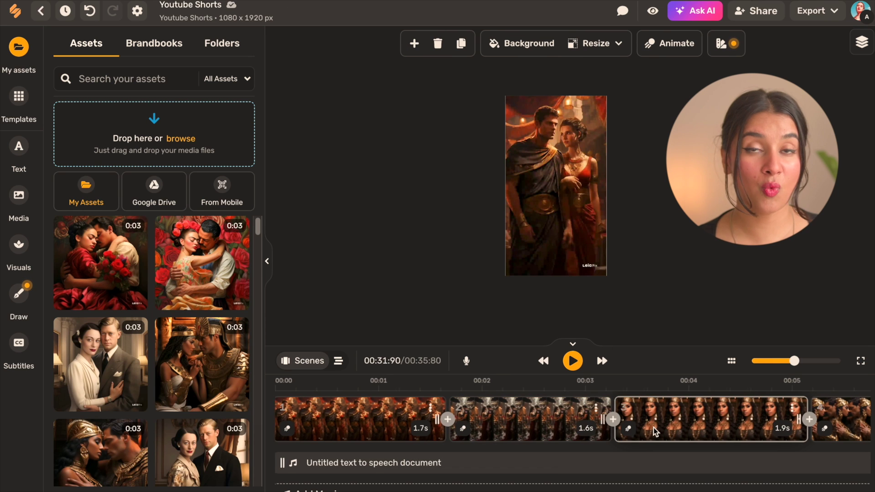
scroll(655, 432, "right", 10)
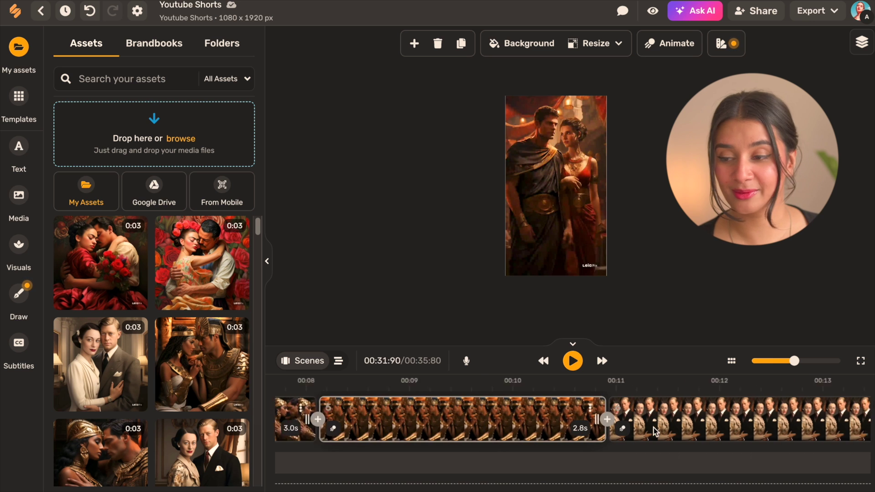
scroll(655, 432, "right", 12)
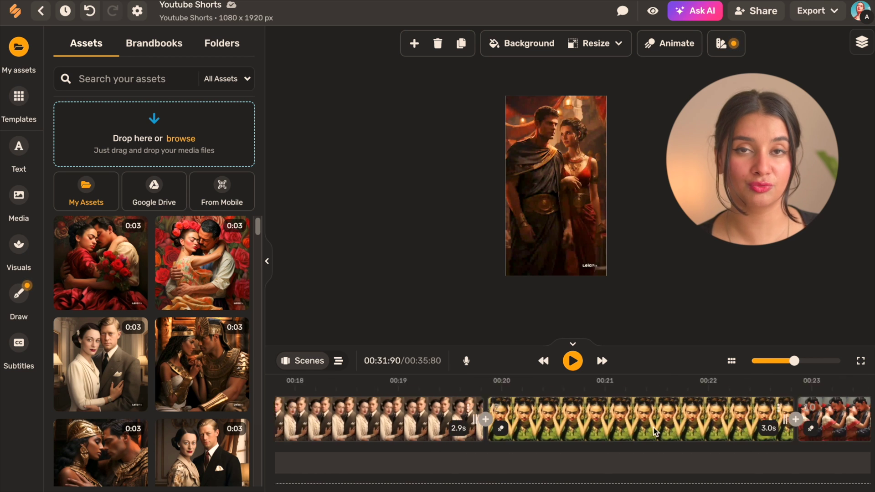
scroll(655, 432, "left", 20)
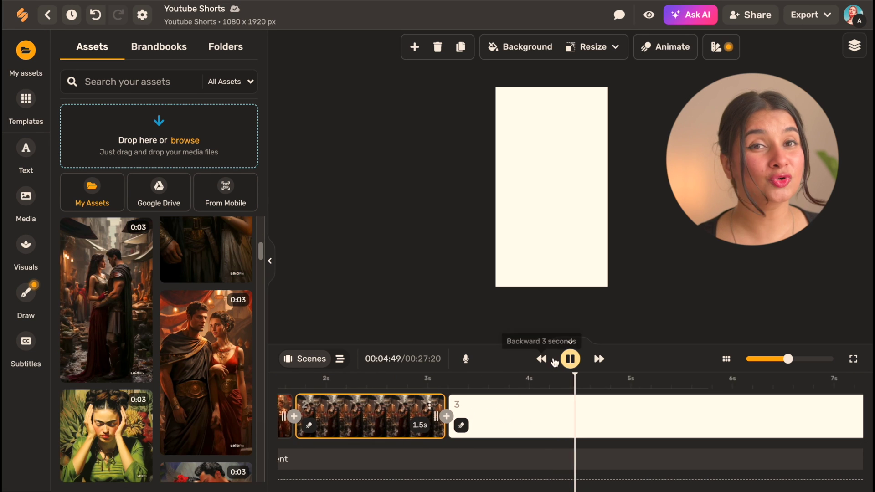
Trim the scene 4 and scene 5 clips to 2.0 and 1.8 seconds, then preview
left_click(571, 360)
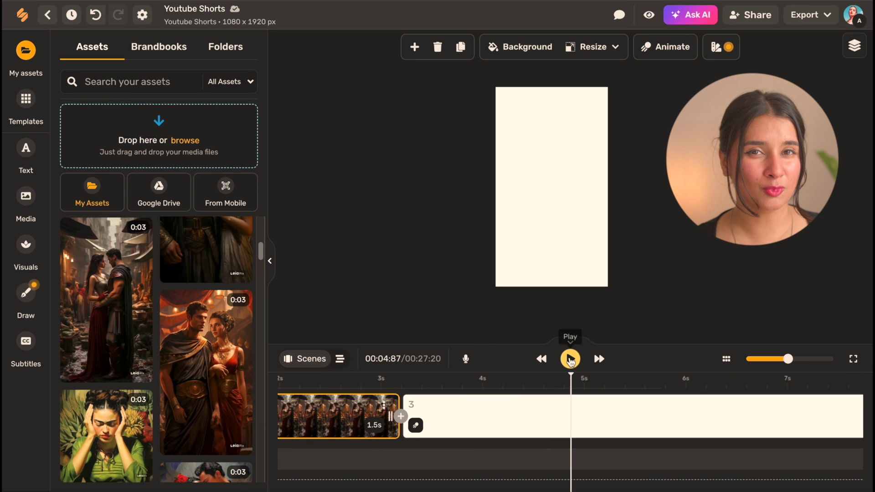
left_click(393, 417)
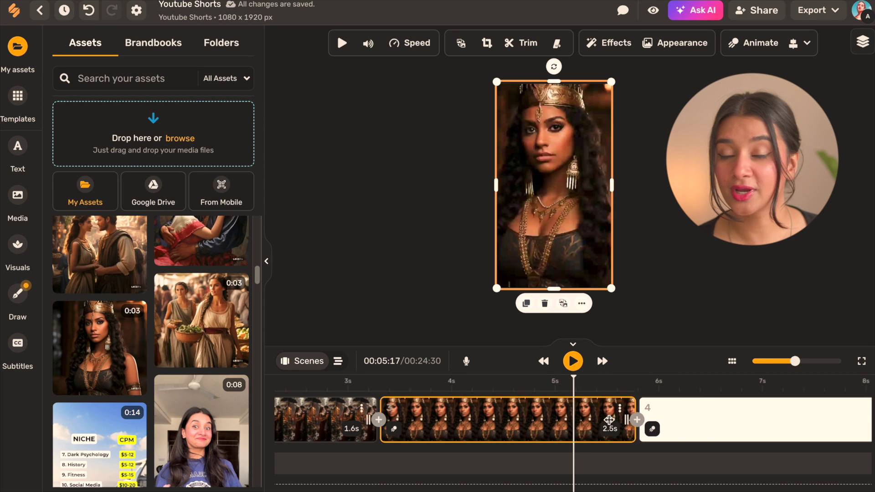
left_click_drag(610, 420, 571, 421)
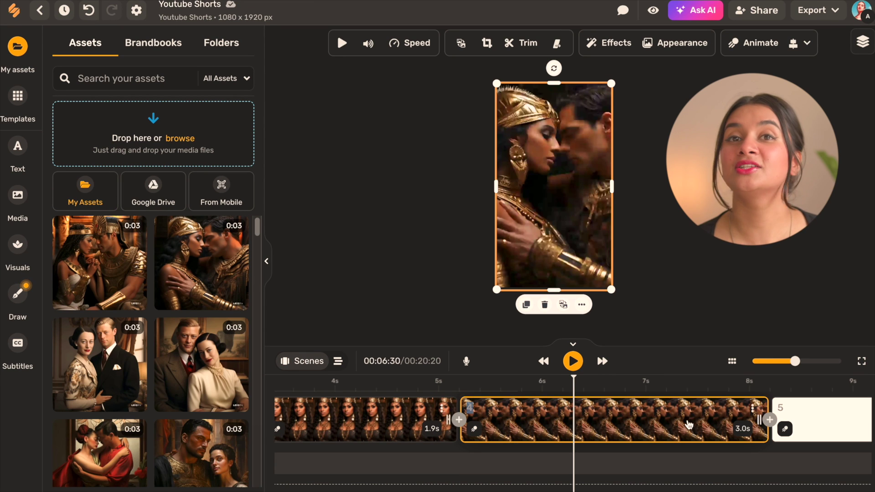
left_click_drag(760, 419, 630, 424)
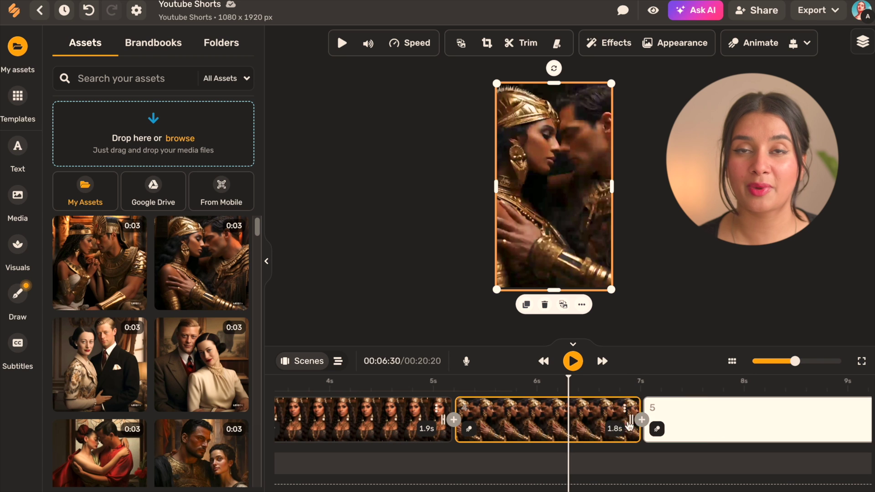
left_click(424, 393)
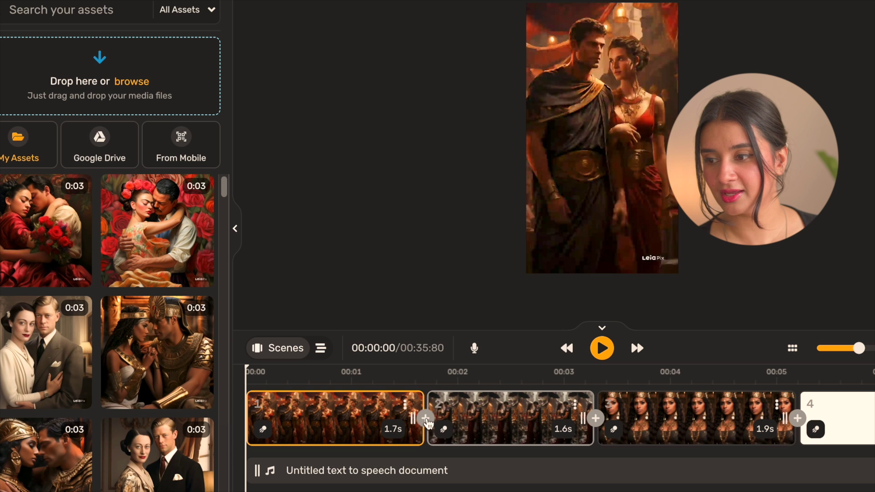
Insert a Zoom transition between scenes 1 and 2 and play back the video
left_click(425, 418)
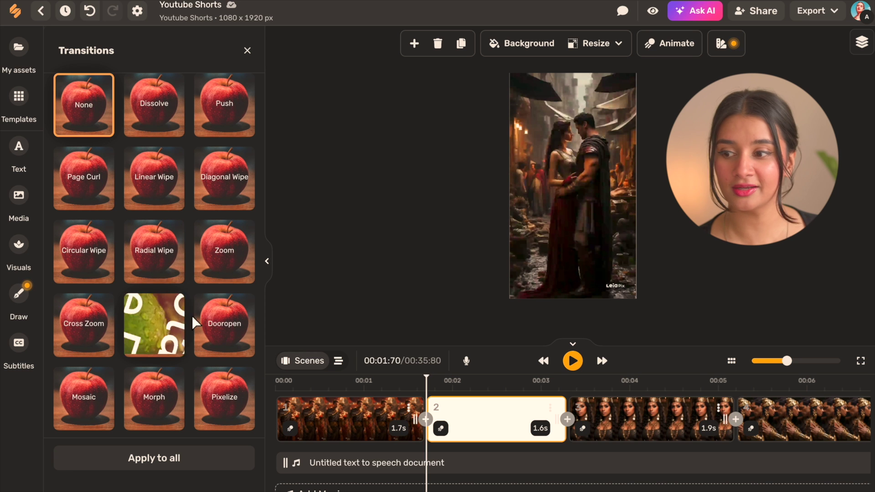
scroll(193, 322, "down", 1)
left_click(234, 203)
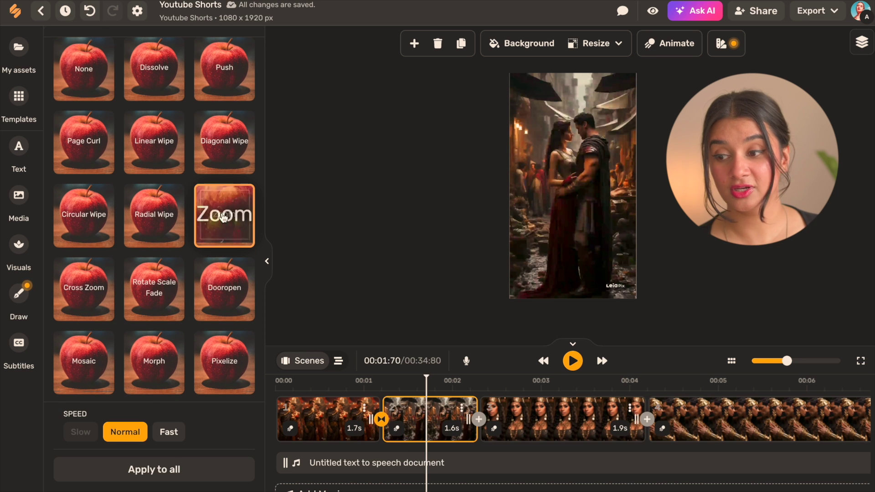
left_click(572, 364)
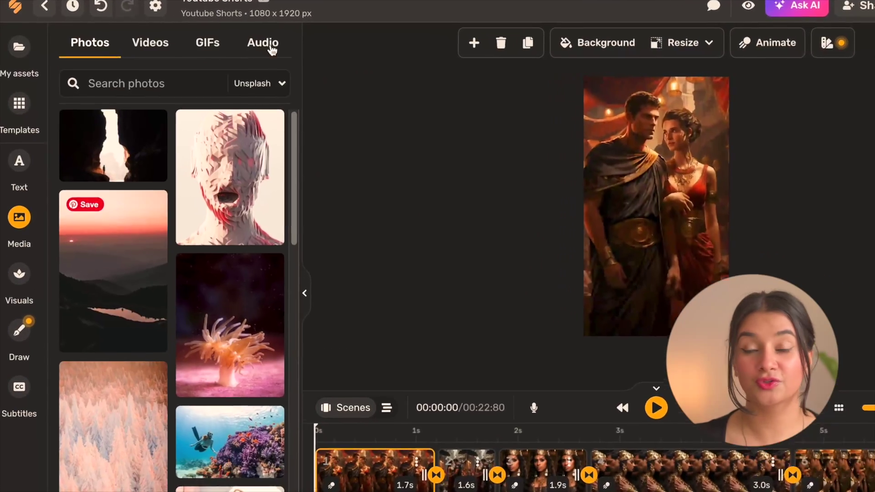
Search 'dramatic' audio, add On The Edge Of War as background music at volume 51
left_click(271, 46)
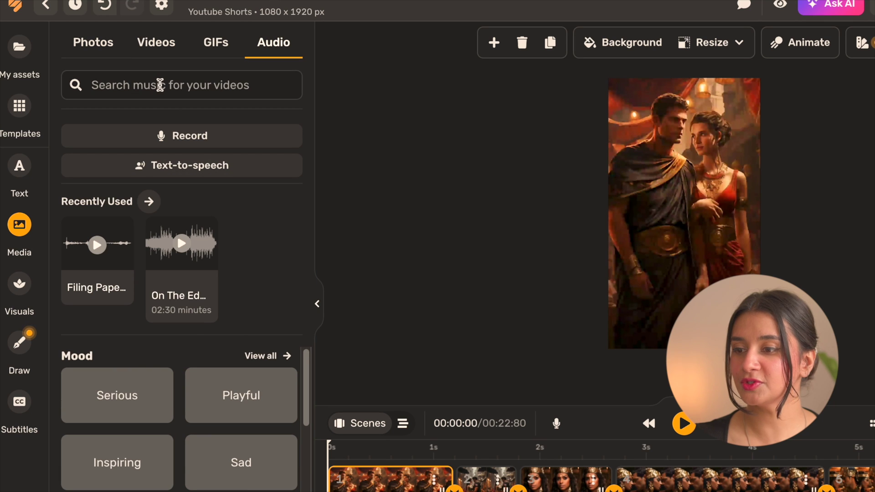
type("dramatc")
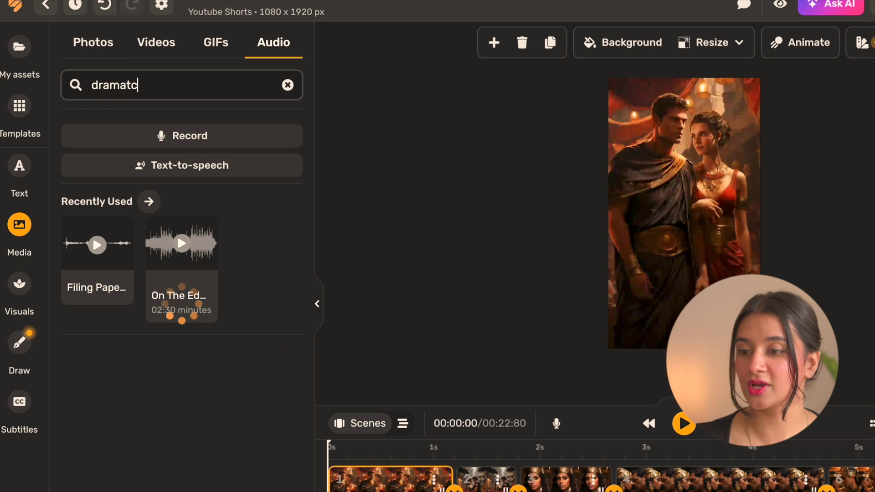
left_click(237, 374)
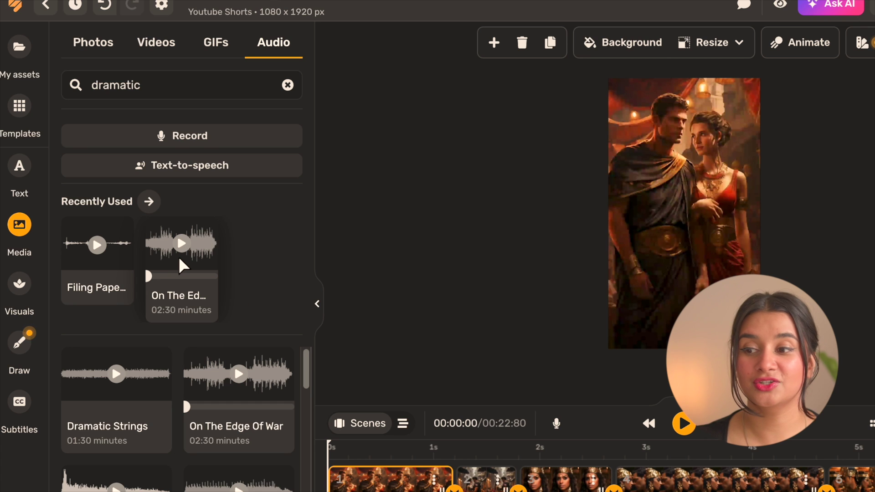
left_click(183, 243)
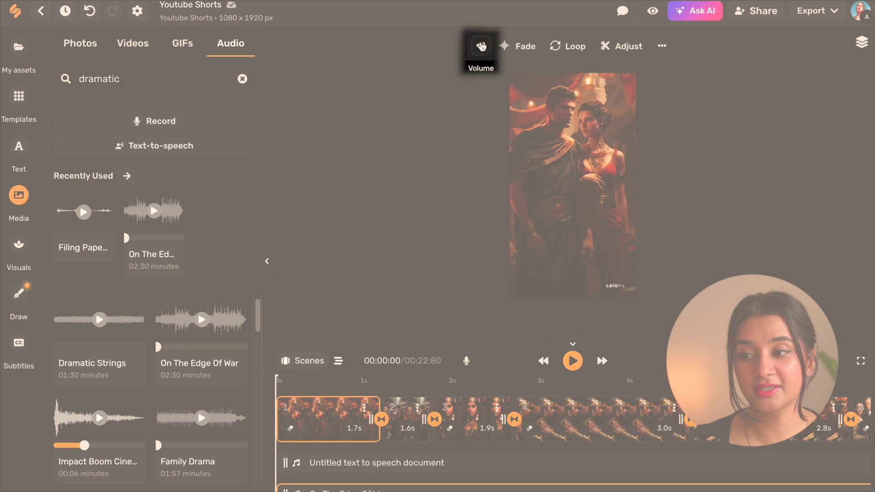
left_click(481, 46)
left_click_drag(482, 100, 483, 129)
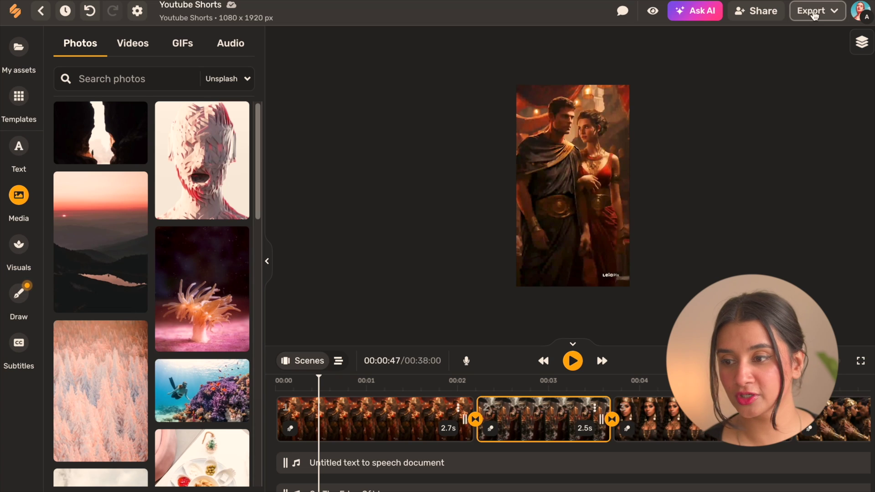
Start a new AI Subtitles project from the Simplified Video app home
left_click(812, 14)
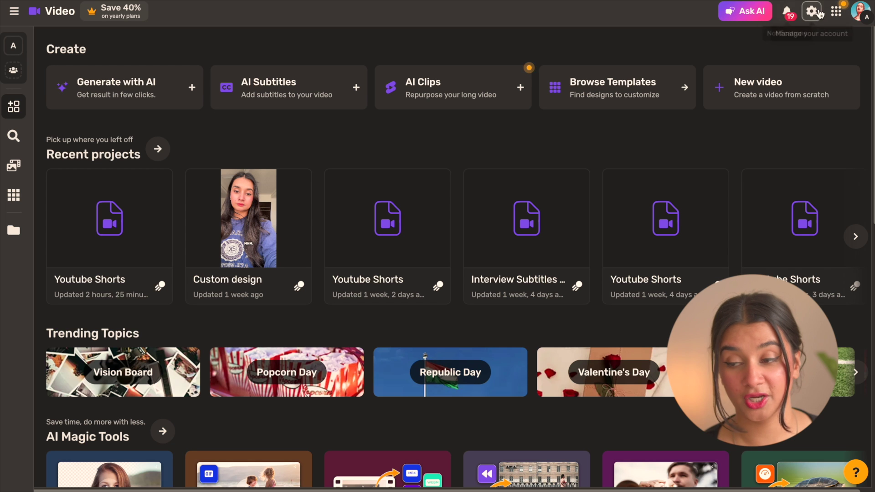
left_click(834, 13)
left_click(744, 83)
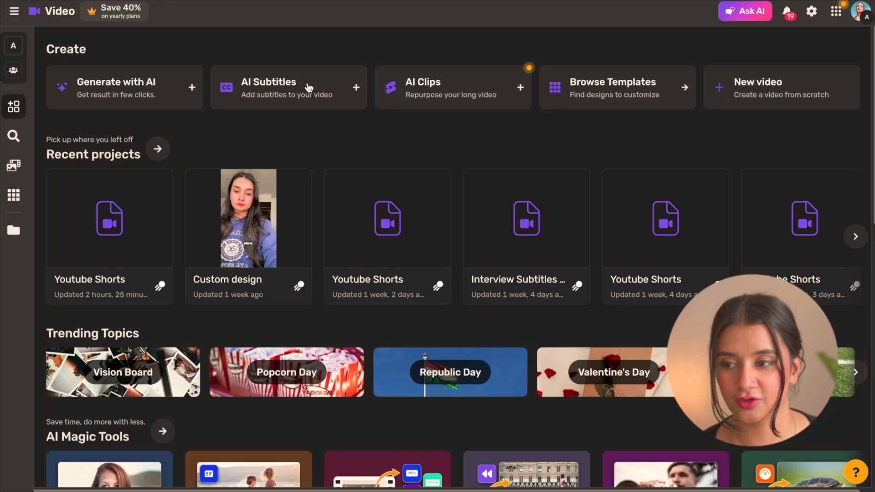
left_click(315, 94)
Choose the third portrait-format subtitle template and continue to upload
left_click(753, 47)
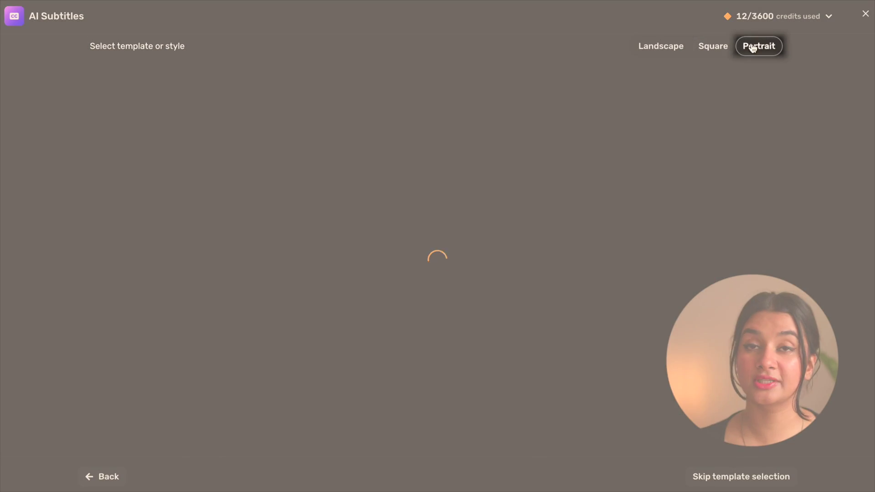
scroll(574, 245, "down", 15)
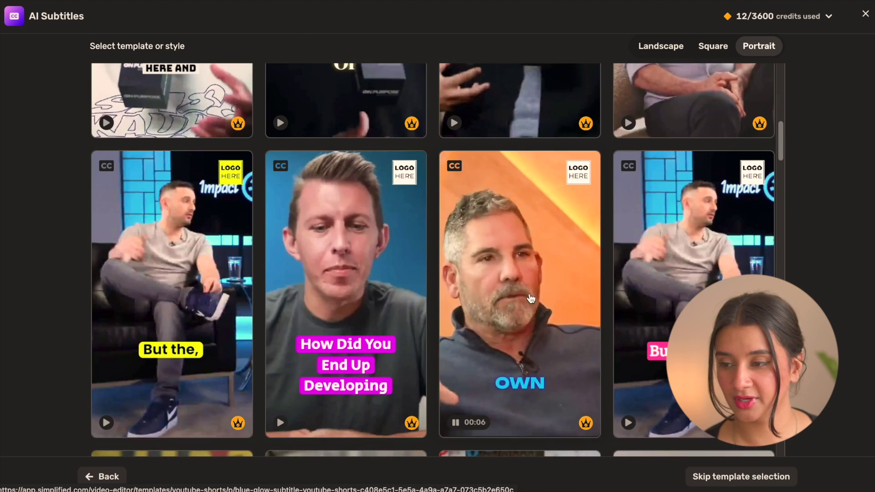
left_click(531, 298)
left_click(775, 476)
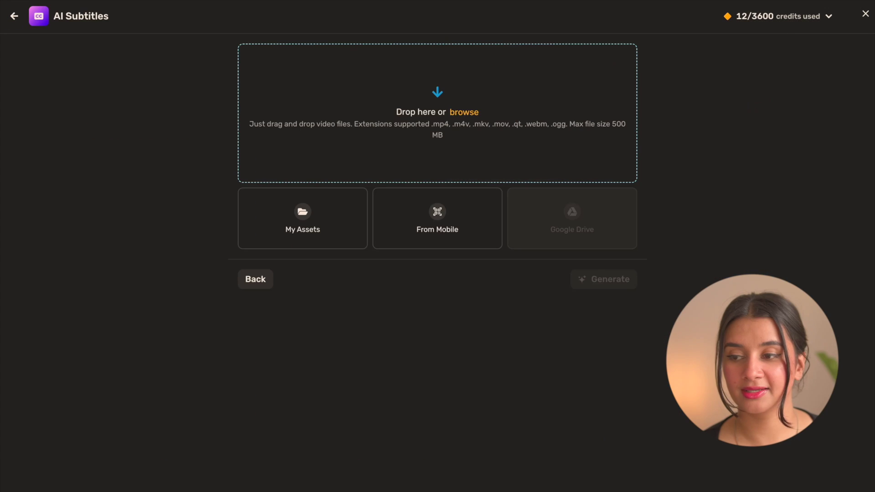
Upload preview 1.mov, set the spoken language to English US, and generate subtitles
left_click(445, 99)
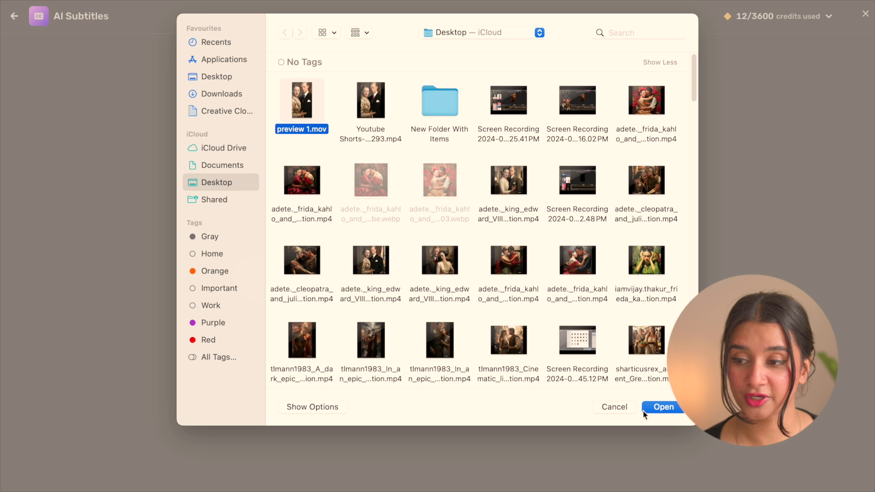
left_click(644, 414)
left_click(334, 281)
left_click(256, 314)
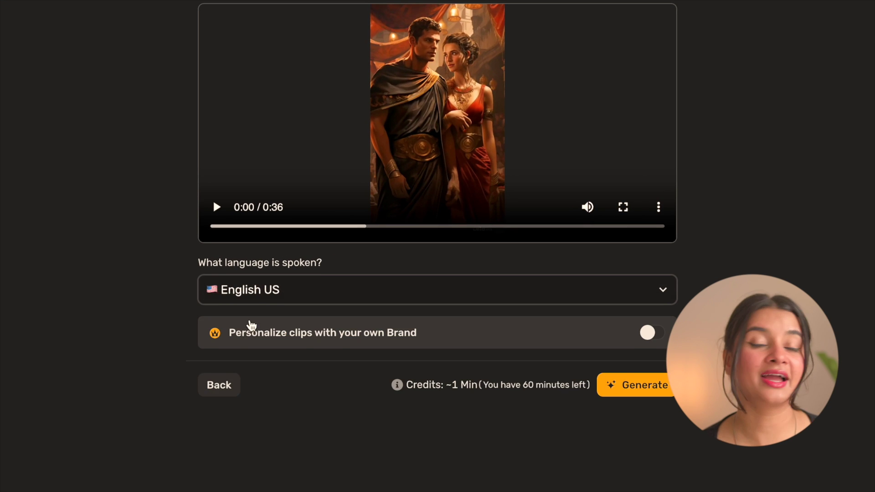
left_click(637, 388)
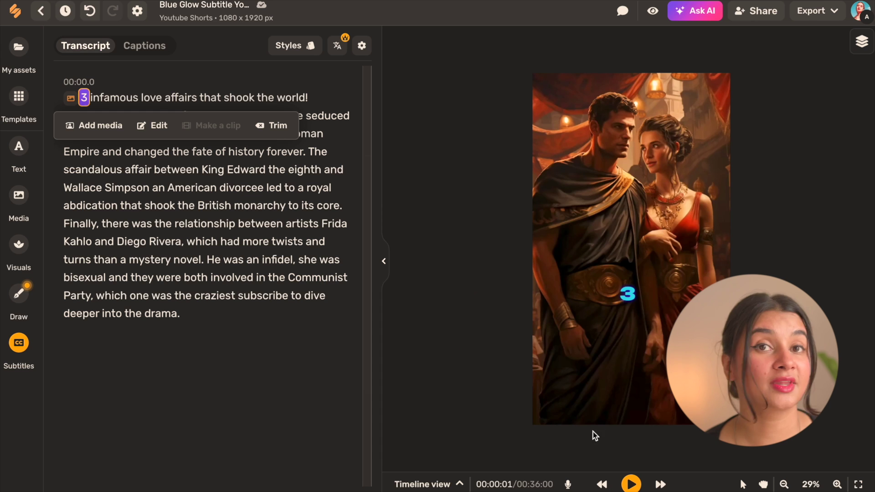
Make the subtitle text yellow with a black shadow, nudging the caption slightly down-right
left_click(283, 50)
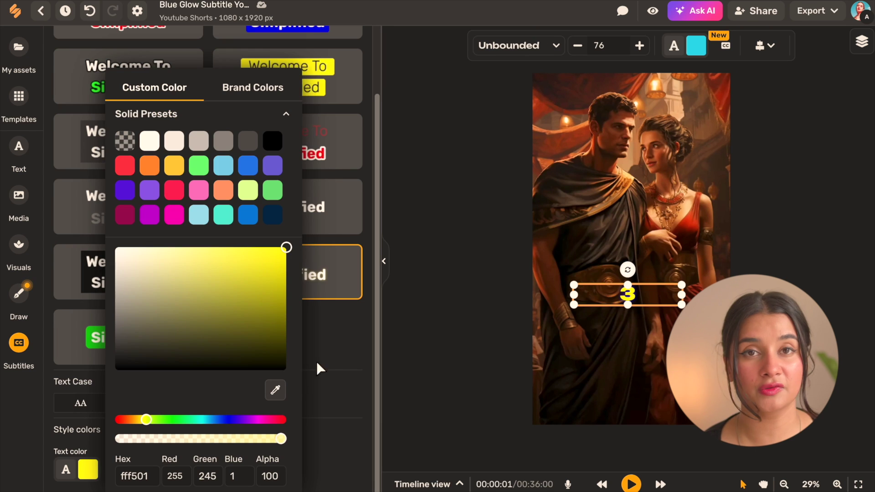
left_click(322, 344)
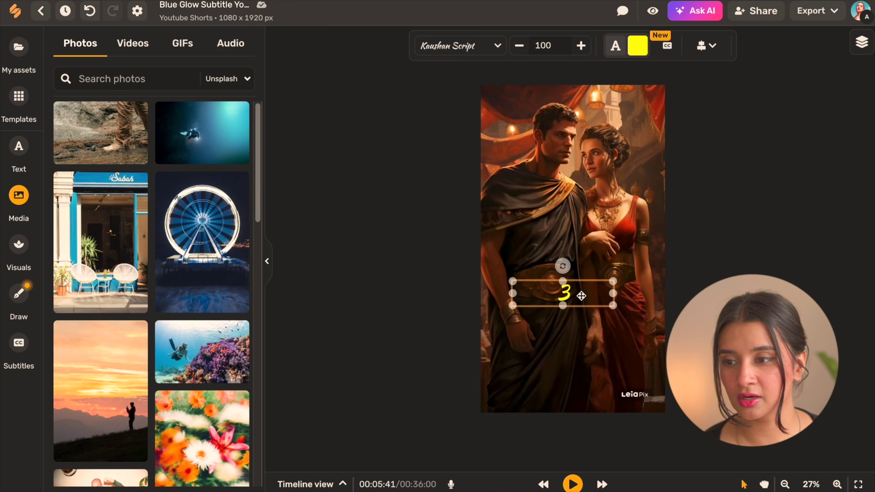
left_click_drag(582, 296, 582, 298)
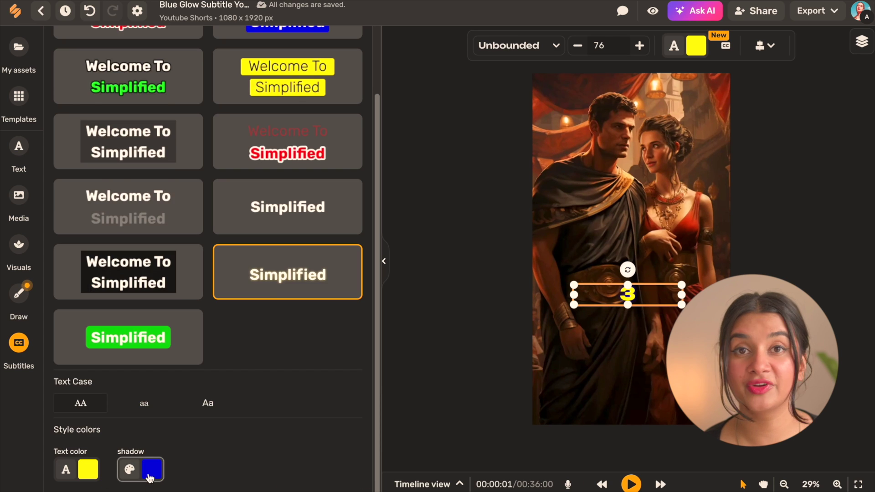
left_click(152, 469)
left_click(210, 97)
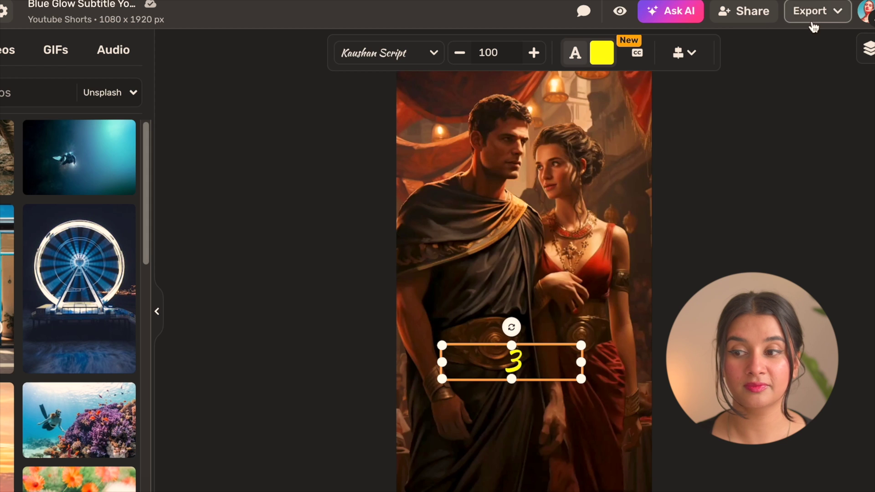
Open the Export menu to download the subtitled Short as a video
left_click(811, 15)
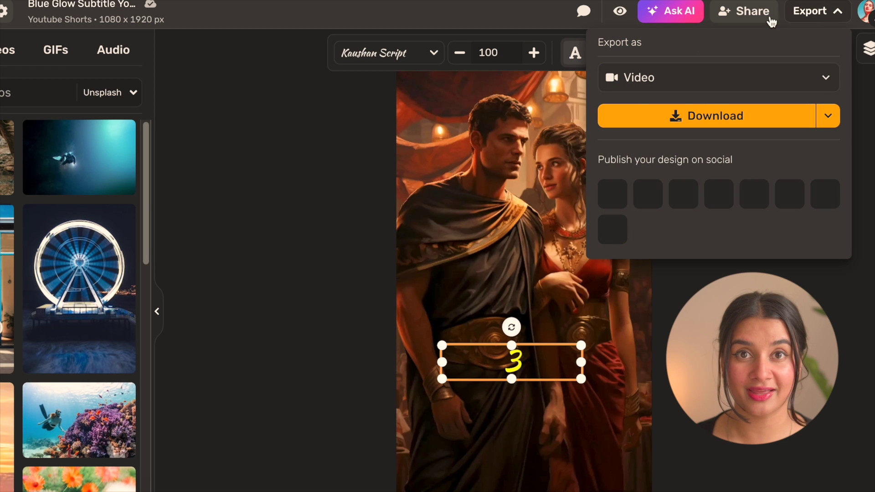